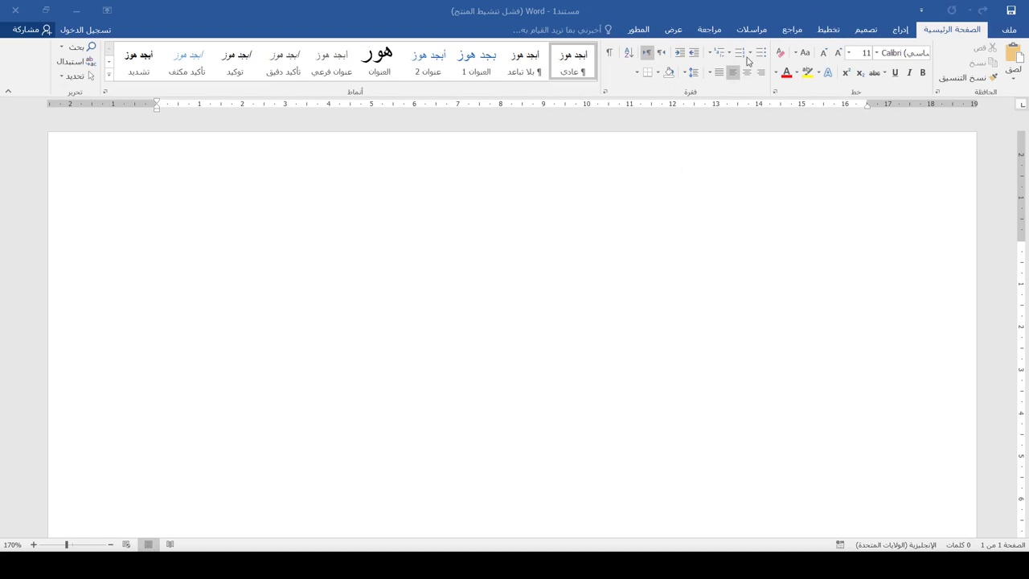
# Set the paper size of the blank document to A4
pyautogui.click(829, 32)
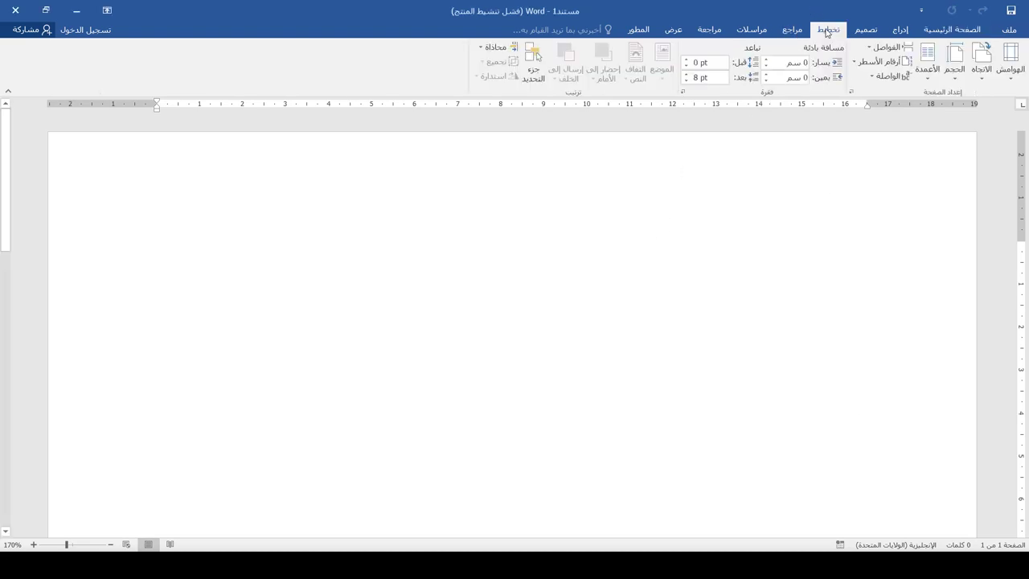
pyautogui.click(954, 63)
pyautogui.click(931, 126)
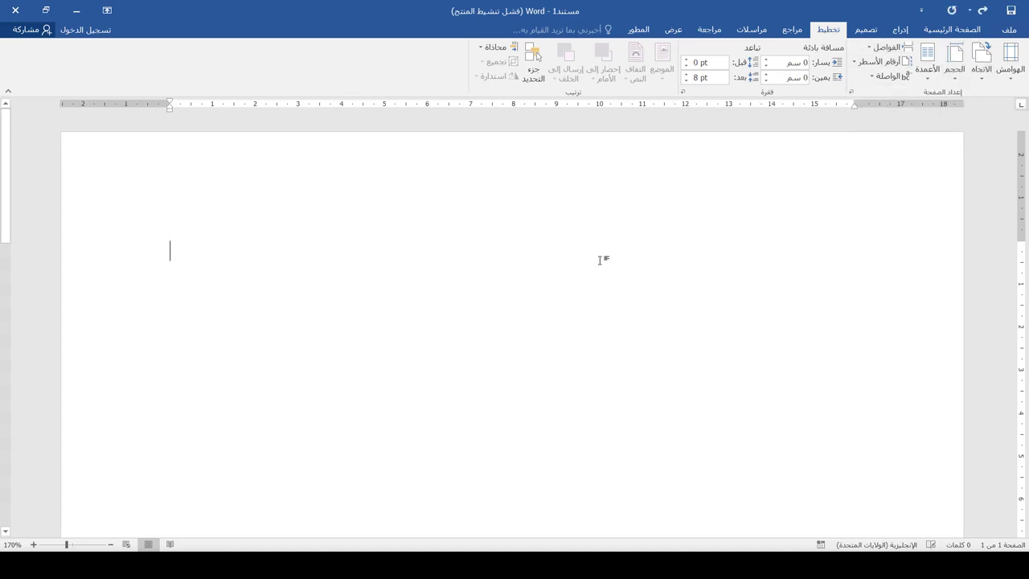
# Examine the whole blank page from its upper edge to its lower edge at a reduced zoom
pyautogui.keyDown('ctrl'); pyautogui.scroll(-13, 496, 284); pyautogui.keyUp('ctrl')
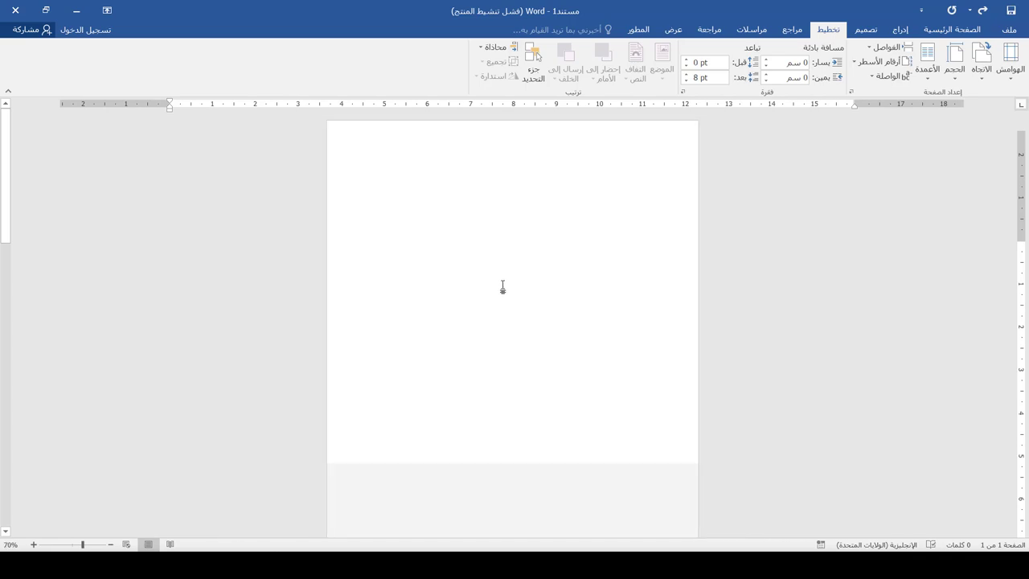
pyautogui.keyDown('ctrl'); pyautogui.scroll(1, 591, 301); pyautogui.keyUp('ctrl')
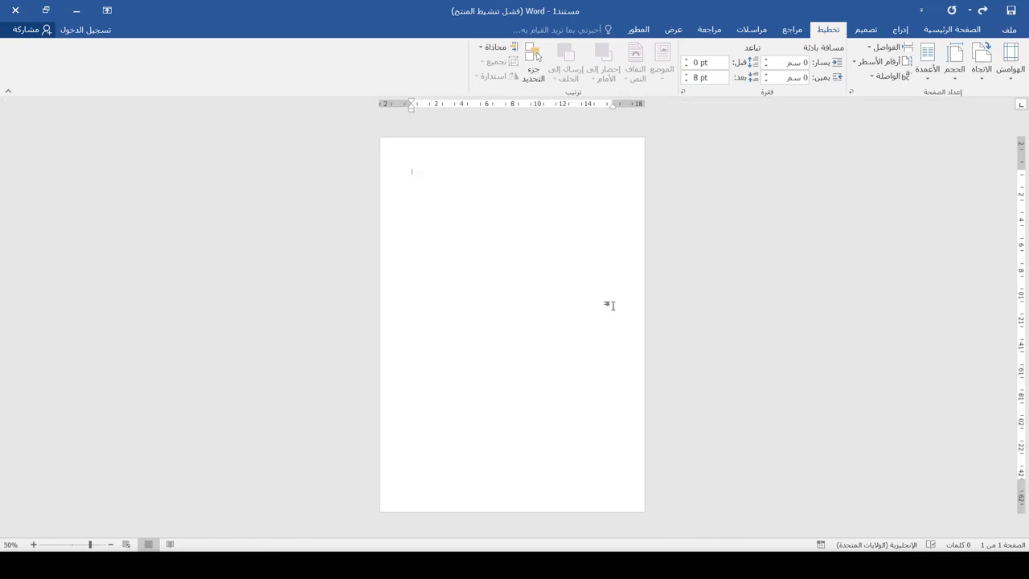
pyautogui.keyDown('ctrl'); pyautogui.scroll(2, 596, 221); pyautogui.keyUp('ctrl')
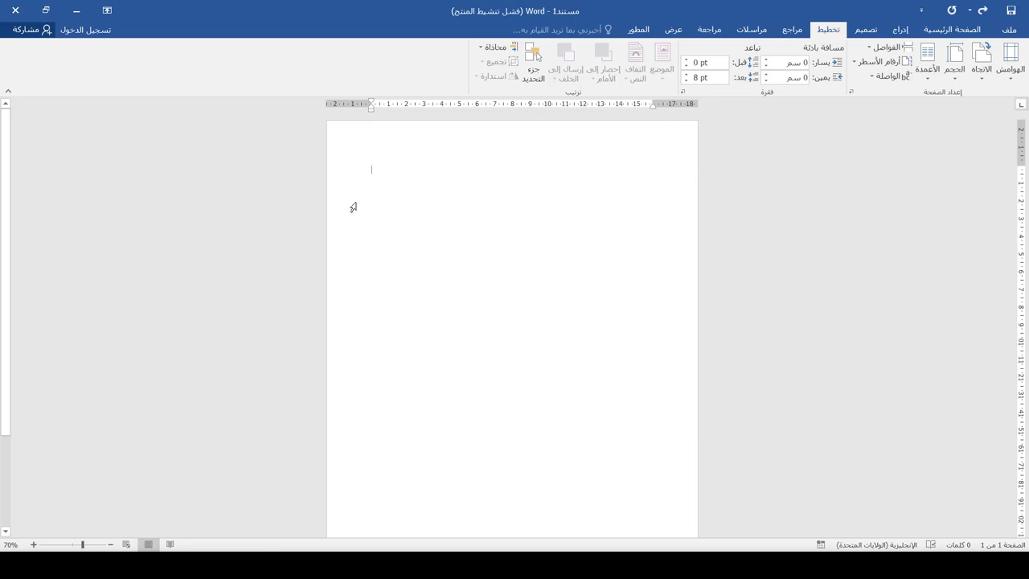
pyautogui.scroll(-2, 439, 234)
pyautogui.scroll(2, 370, 142)
pyautogui.scroll(-3, 548, 253)
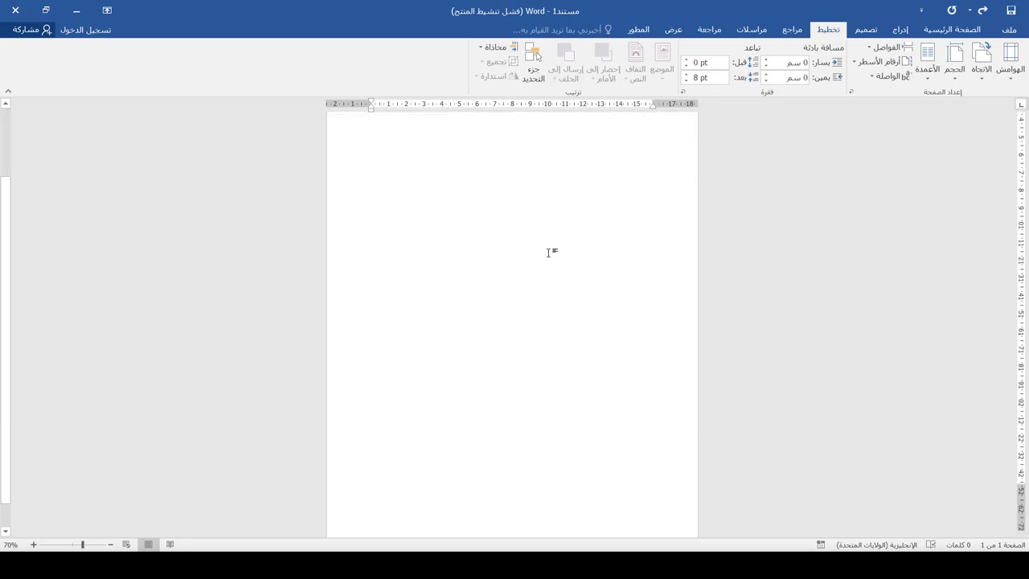
pyautogui.scroll(-1, 548, 252)
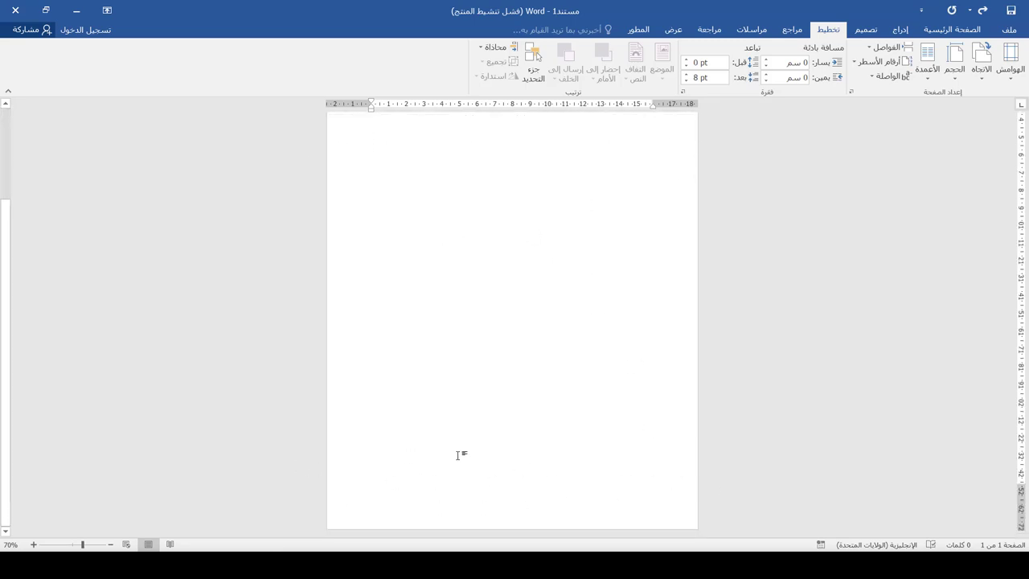
pyautogui.scroll(2, 548, 393)
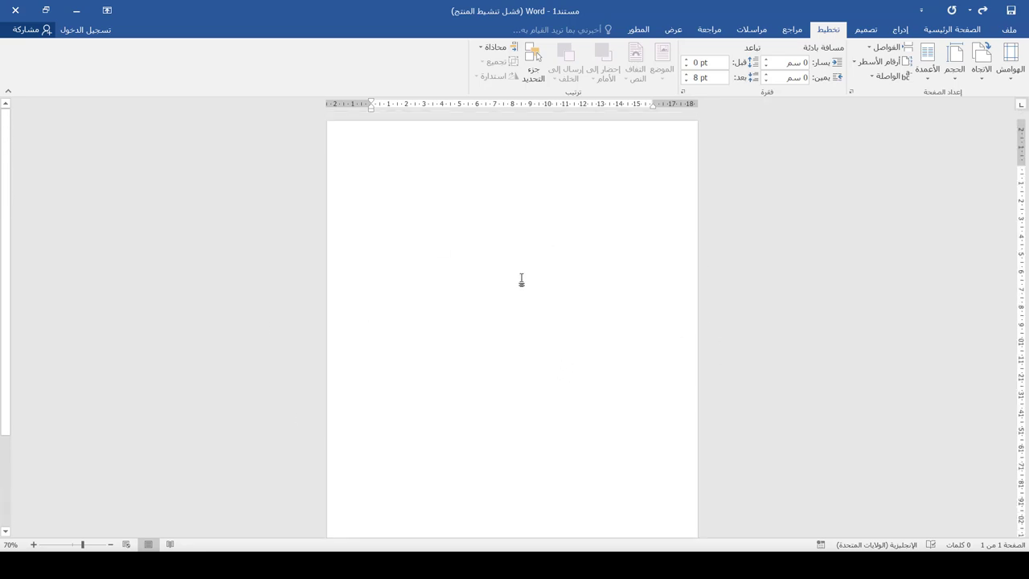
pyautogui.scroll(3, 563, 186)
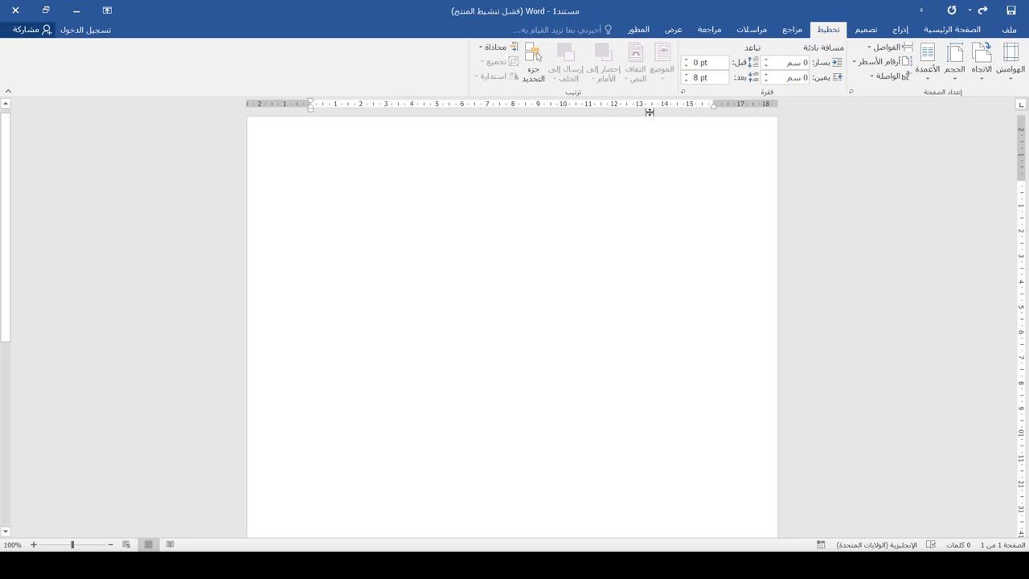
# Draw an isosceles triangle shape about 6.7 cm wide and 5.8 cm high in the upper part of the page
pyautogui.click(900, 29)
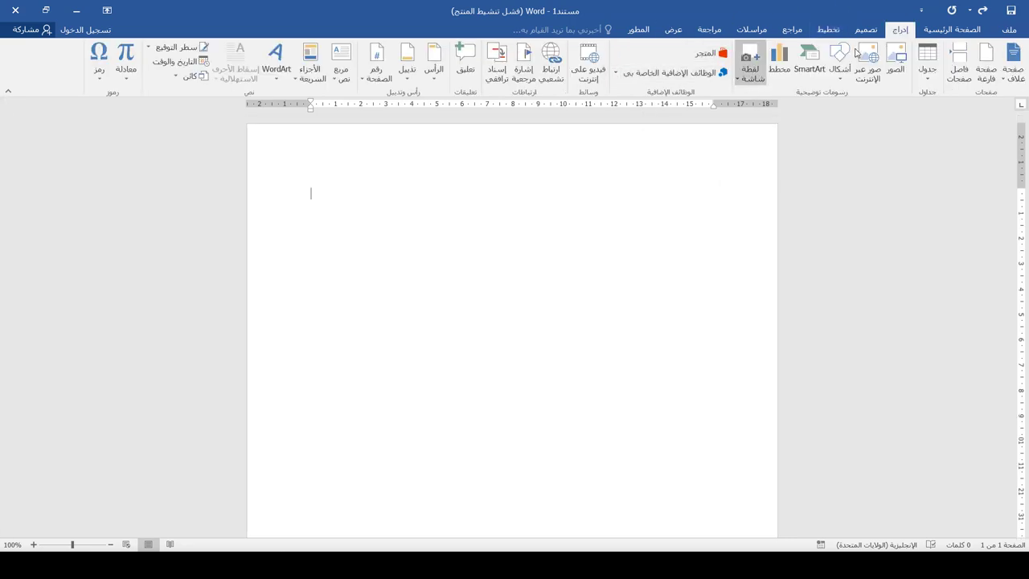
pyautogui.click(839, 57)
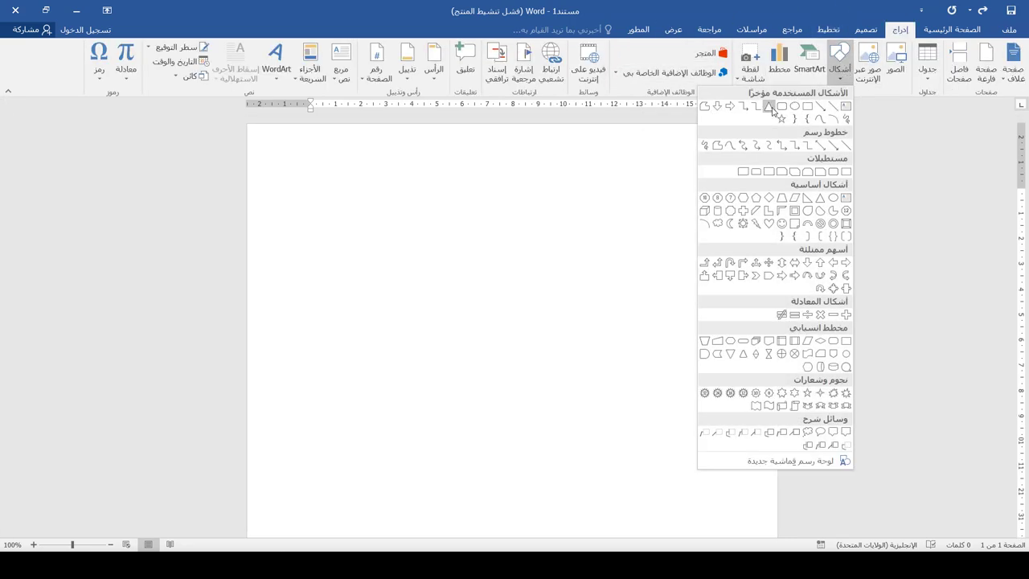
pyautogui.click(770, 108)
pyautogui.moveTo(555, 203); pyautogui.dragTo(386, 296)
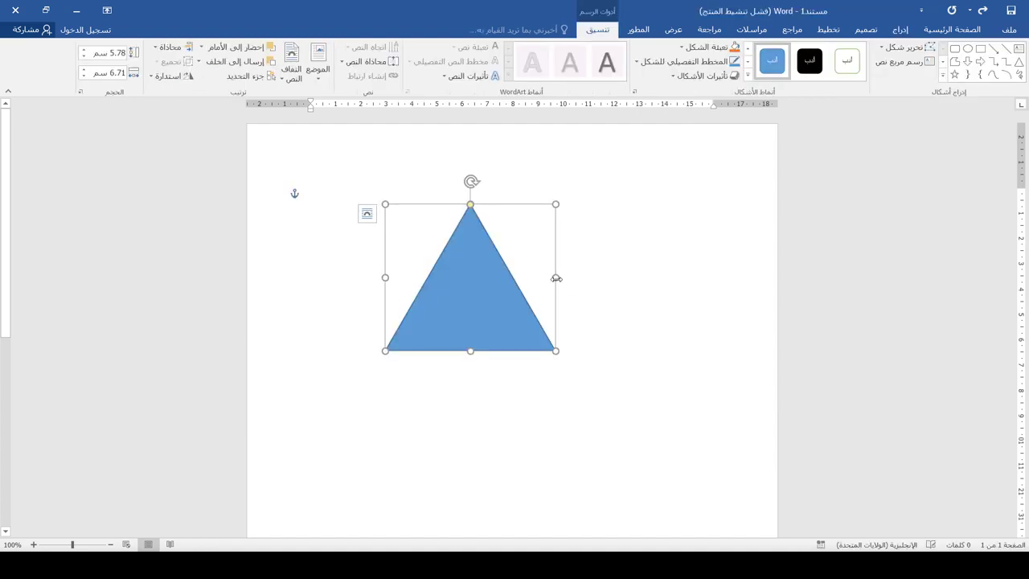
# Widen the triangle to about 9.2 cm and rotate it 180 degrees so it points straight down
pyautogui.moveTo(555, 279); pyautogui.dragTo(616, 279)
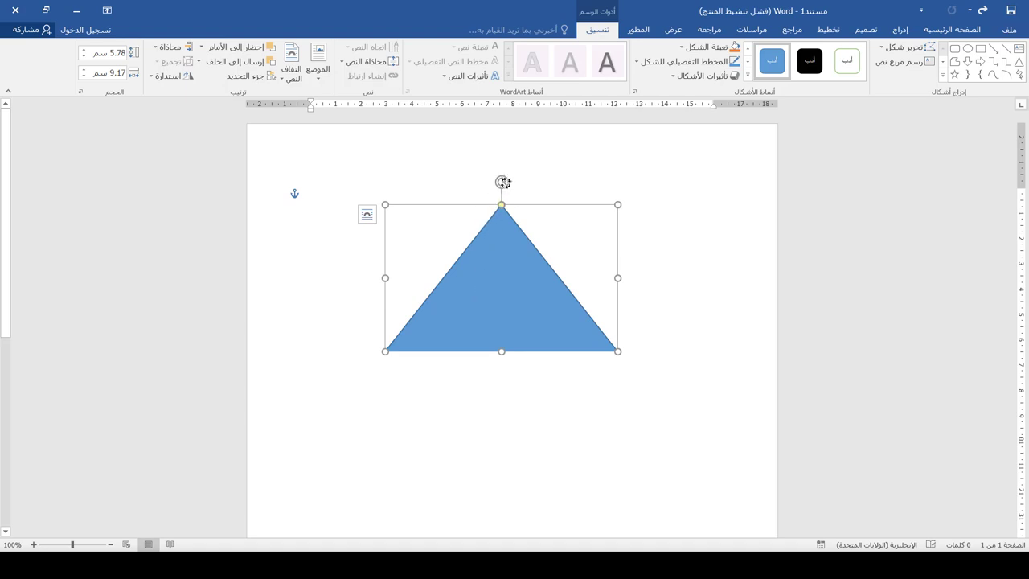
pyautogui.moveTo(504, 182); pyautogui.dragTo(477, 370)
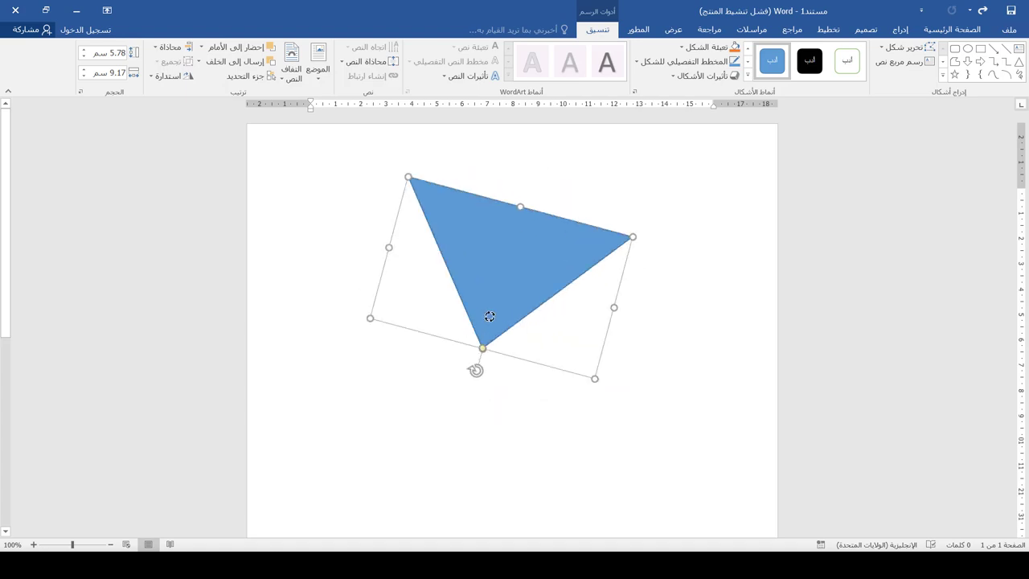
pyautogui.moveTo(490, 316); pyautogui.dragTo(502, 318)
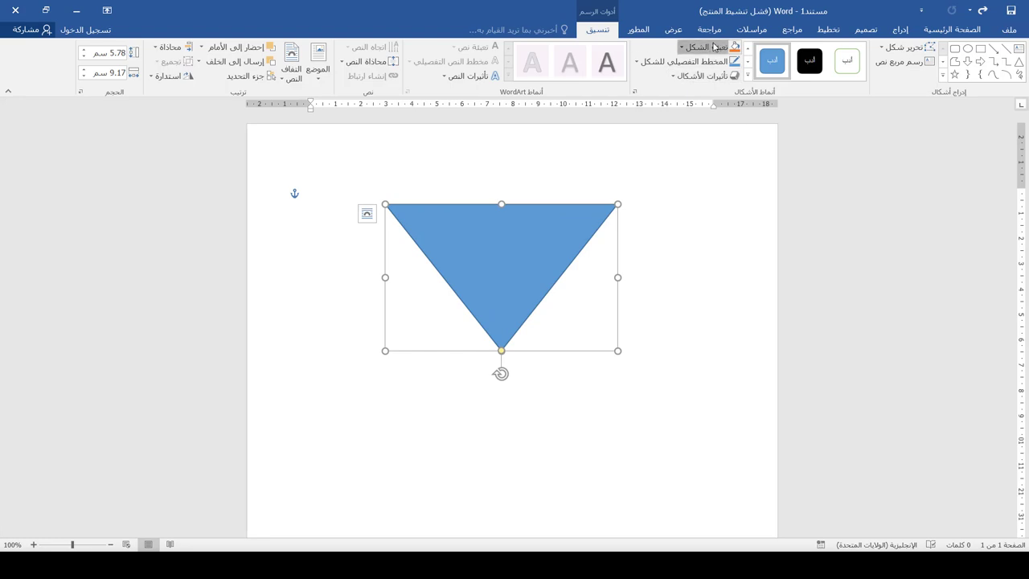
# Fill the triangle with standard red and remove its outline
pyautogui.click(714, 47)
pyautogui.click(722, 145)
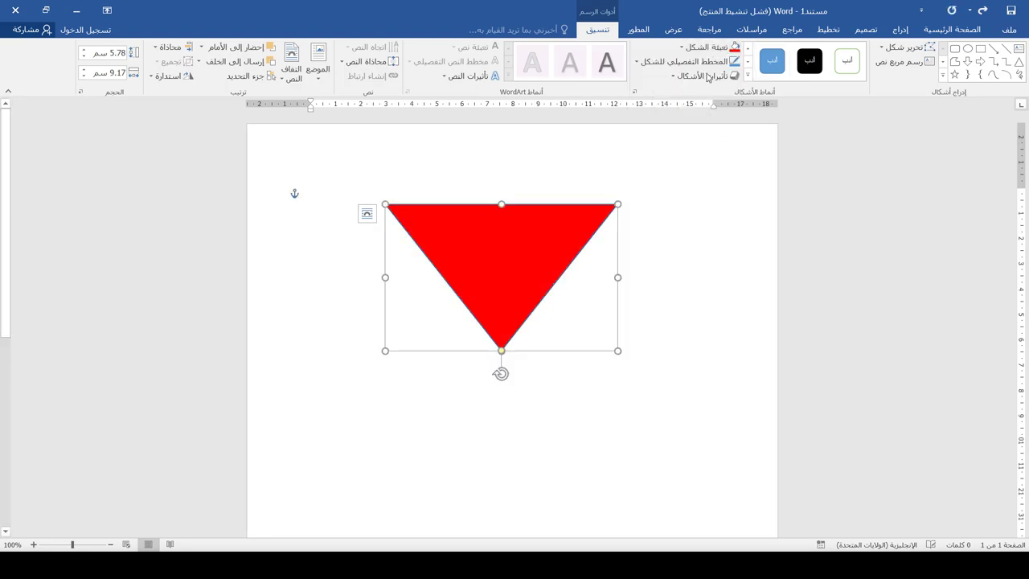
pyautogui.click(698, 61)
pyautogui.click(722, 173)
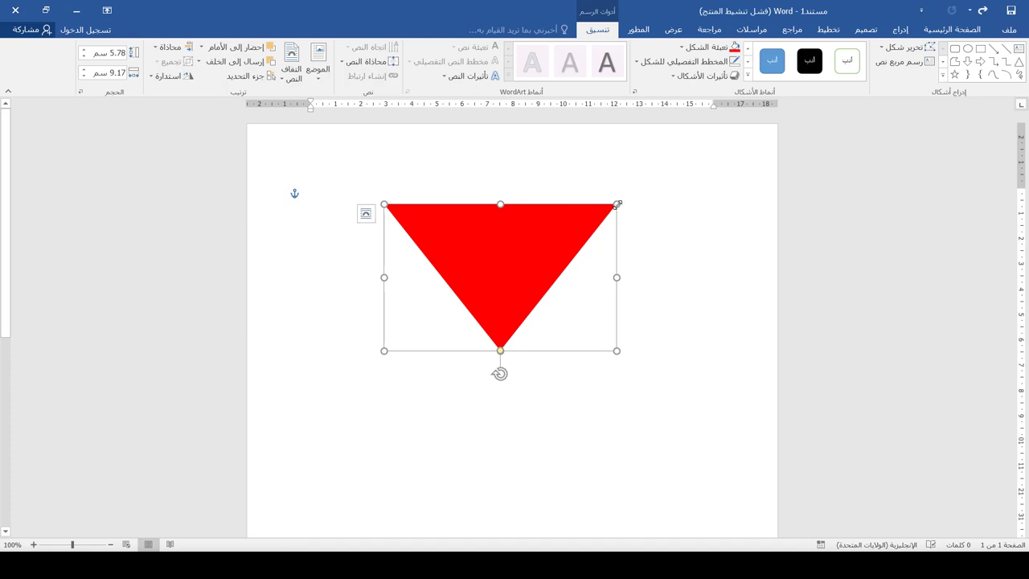
# Shrink the red triangle to about 7.1 by 3.8 cm and move it up against the page's upper edge
pyautogui.moveTo(617, 204); pyautogui.dragTo(564, 255)
pyautogui.moveTo(506, 277); pyautogui.dragTo(432, 146)
# Duplicate the red triangle a little below the original and remove the copy's fill
pyautogui.moveTo(436, 202); pyautogui.dragTo(483, 335)
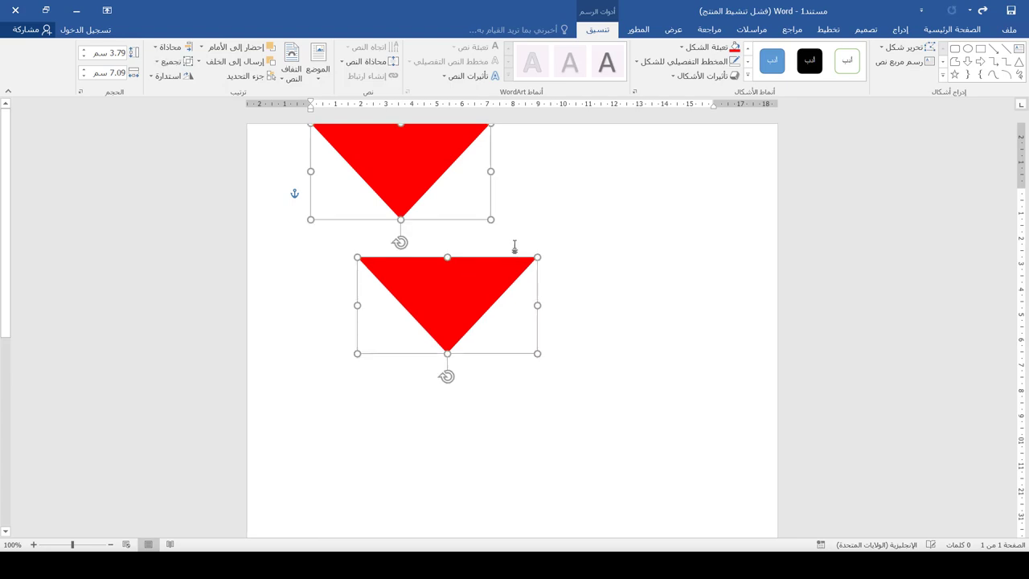
pyautogui.click(568, 218)
pyautogui.click(457, 263)
pyautogui.click(598, 29)
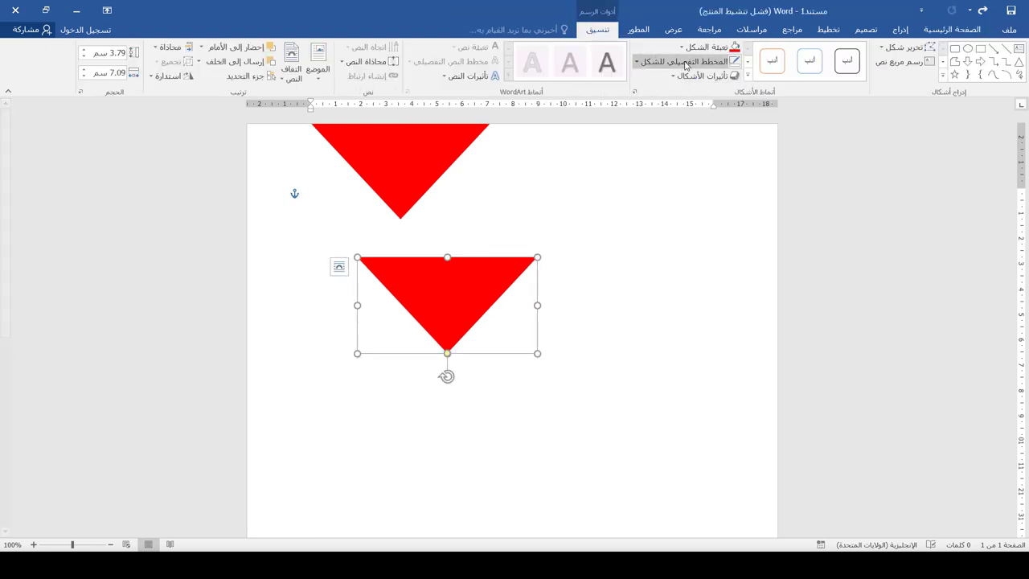
pyautogui.click(701, 50)
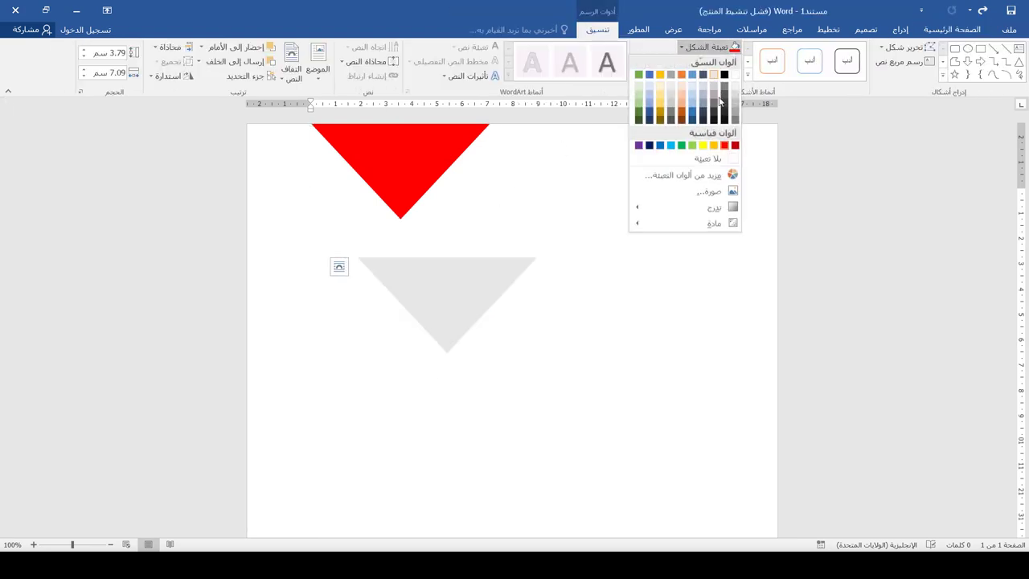
pyautogui.click(713, 159)
# Give the unfilled triangle a black outline with a weight of 2.25 pt
pyautogui.click(699, 61)
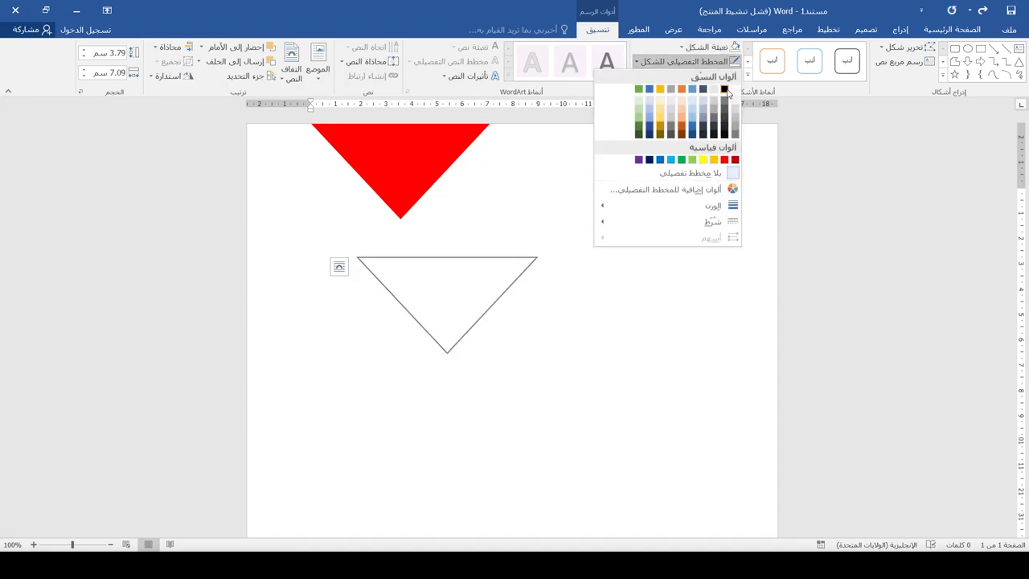
pyautogui.click(725, 90)
pyautogui.click(704, 65)
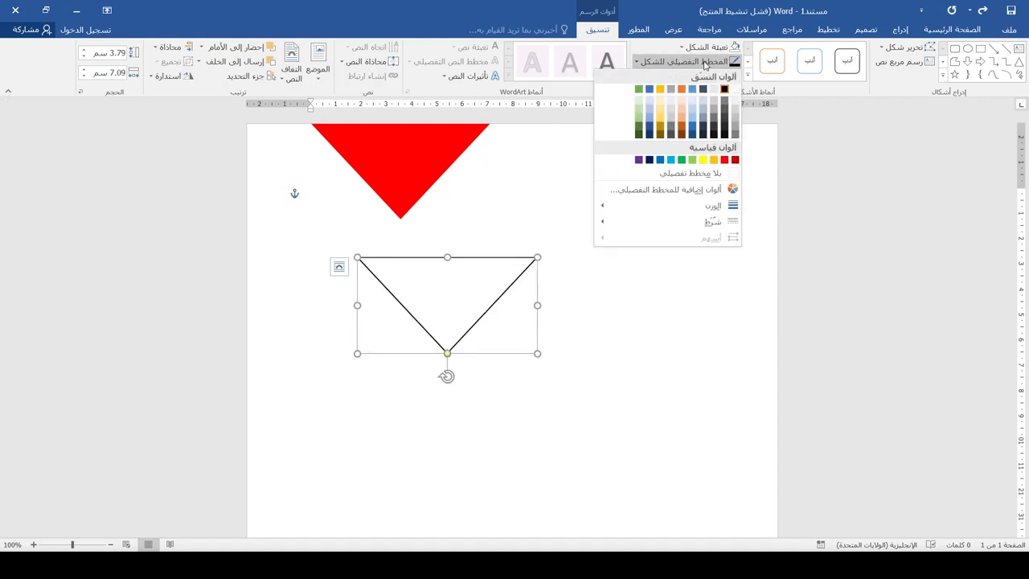
pyautogui.moveTo(699, 206)
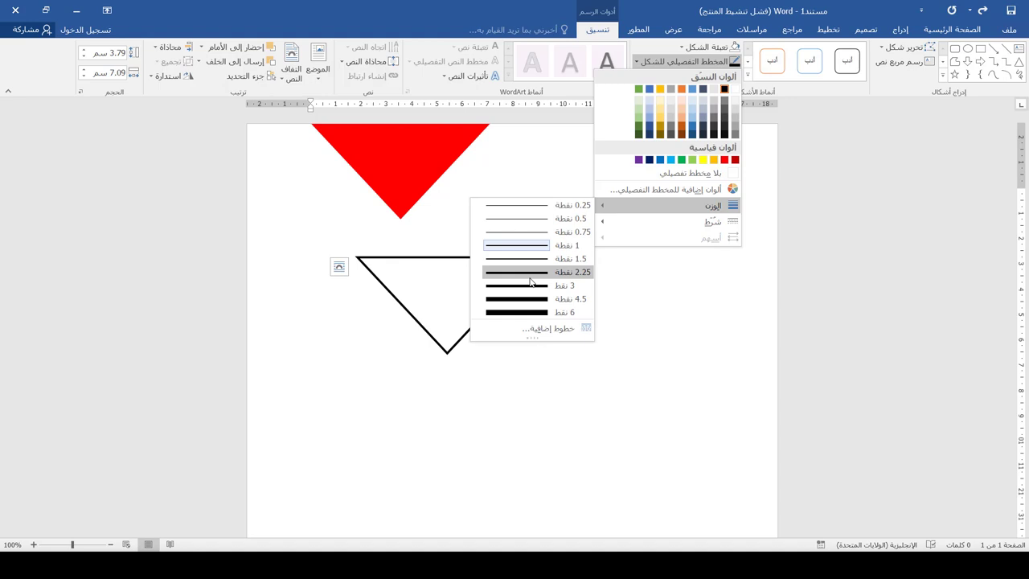
pyautogui.click(531, 273)
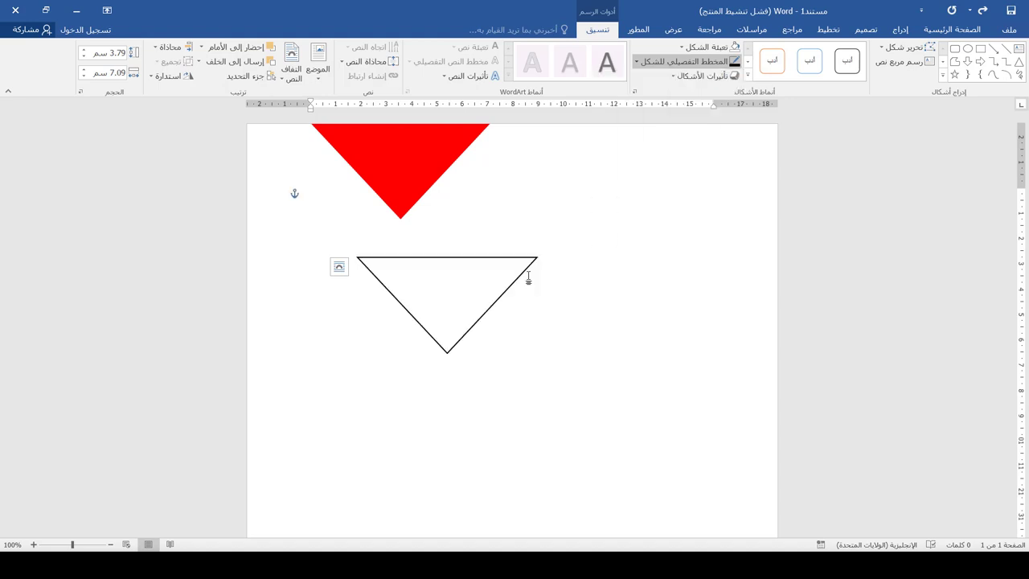
# Move the outlined triangle to the page's upper edge overlapping the red one, enlarging it to about 7.7 by 4.3 cm
pyautogui.moveTo(483, 257); pyautogui.dragTo(504, 121)
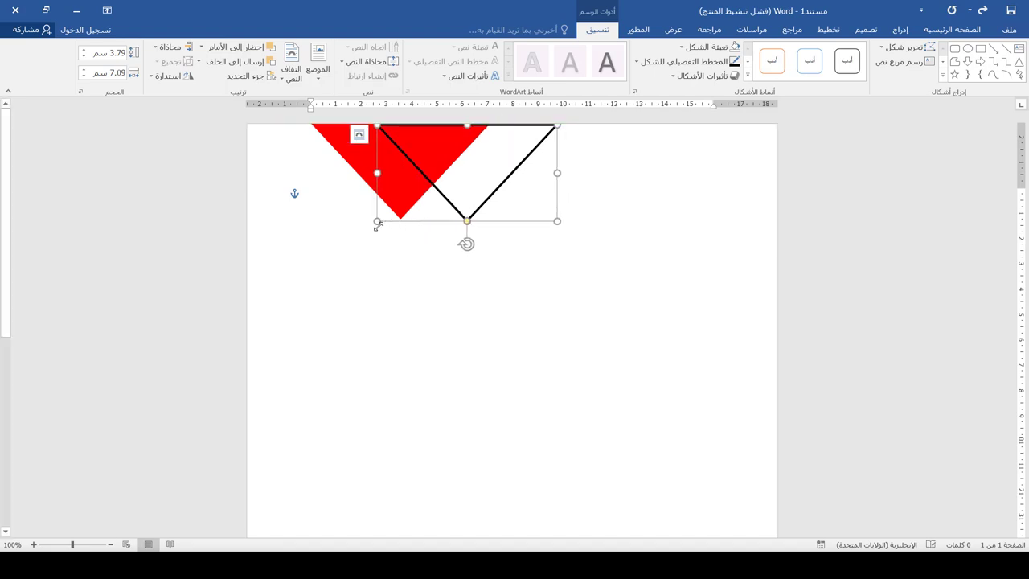
pyautogui.moveTo(376, 223); pyautogui.dragTo(362, 234)
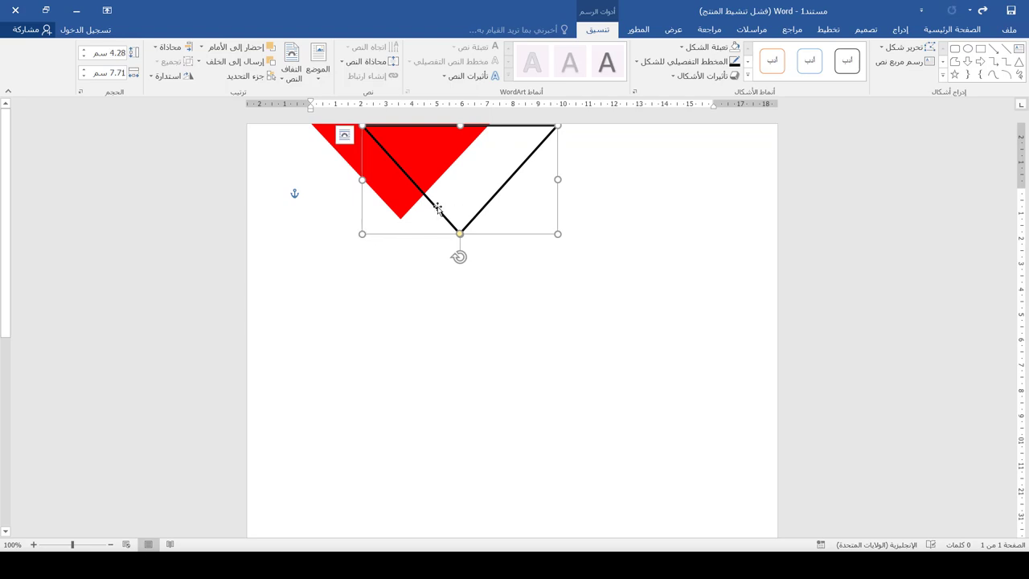
pyautogui.moveTo(438, 208); pyautogui.dragTo(409, 200)
pyautogui.click(346, 255)
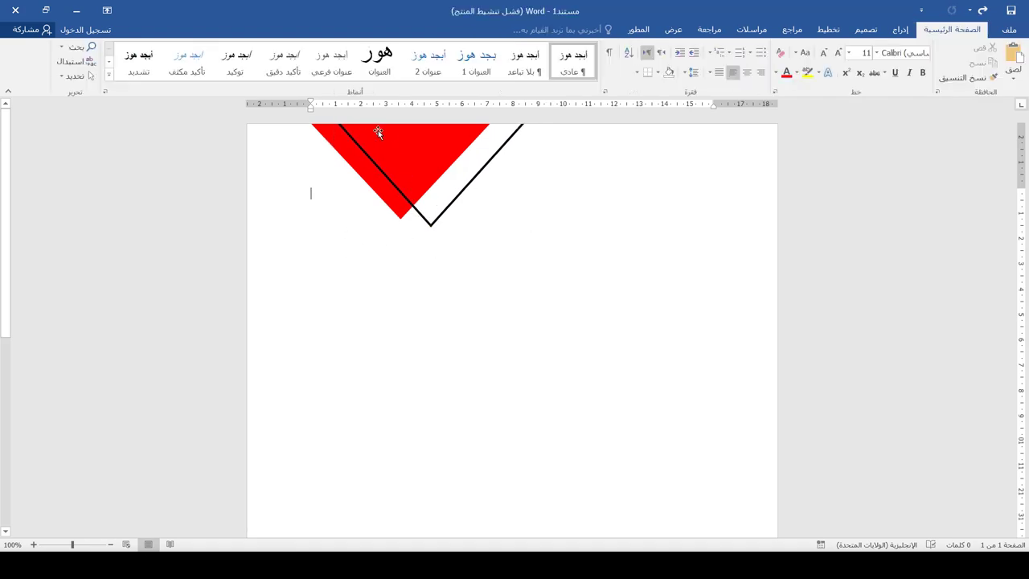
# Bring the red triangle to the front of the black outlined triangle
pyautogui.click(408, 152)
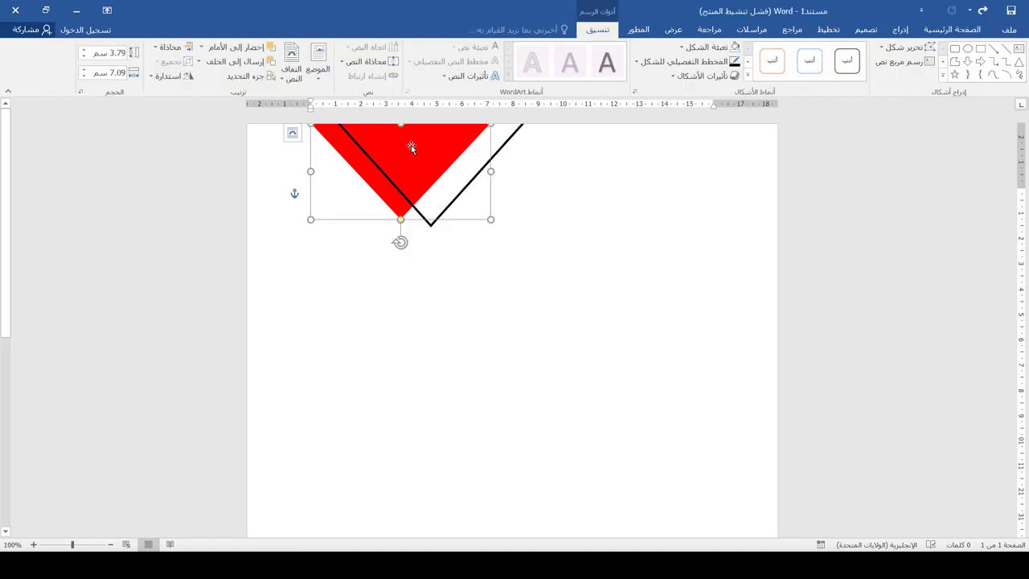
pyautogui.rightClick(401, 138)
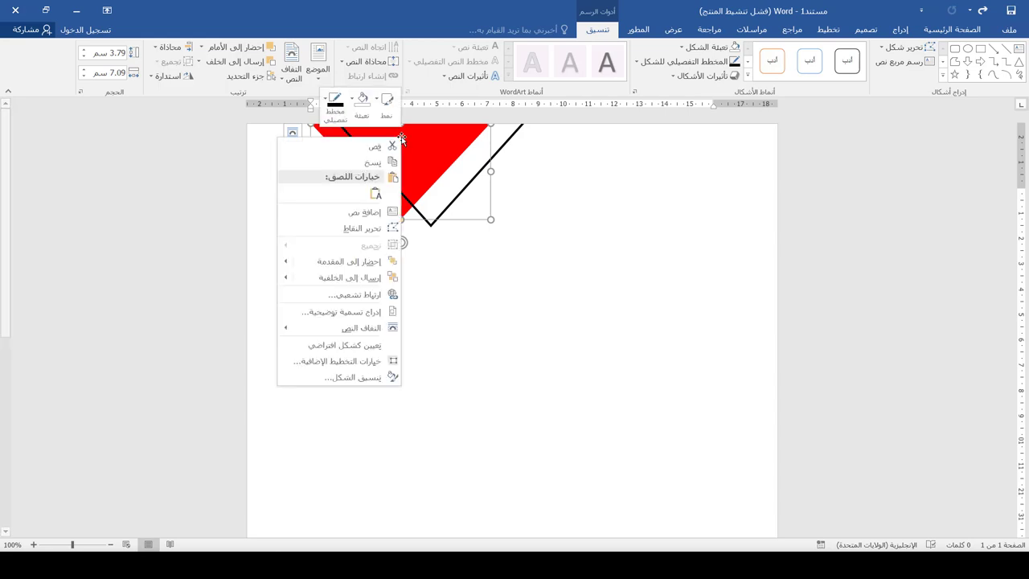
pyautogui.click(354, 260)
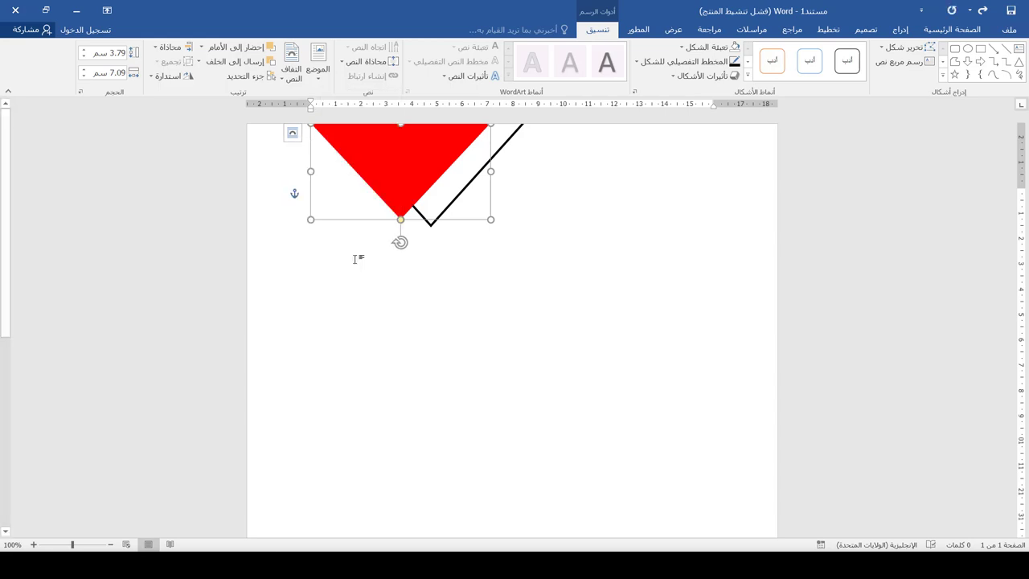
pyautogui.click(310, 268)
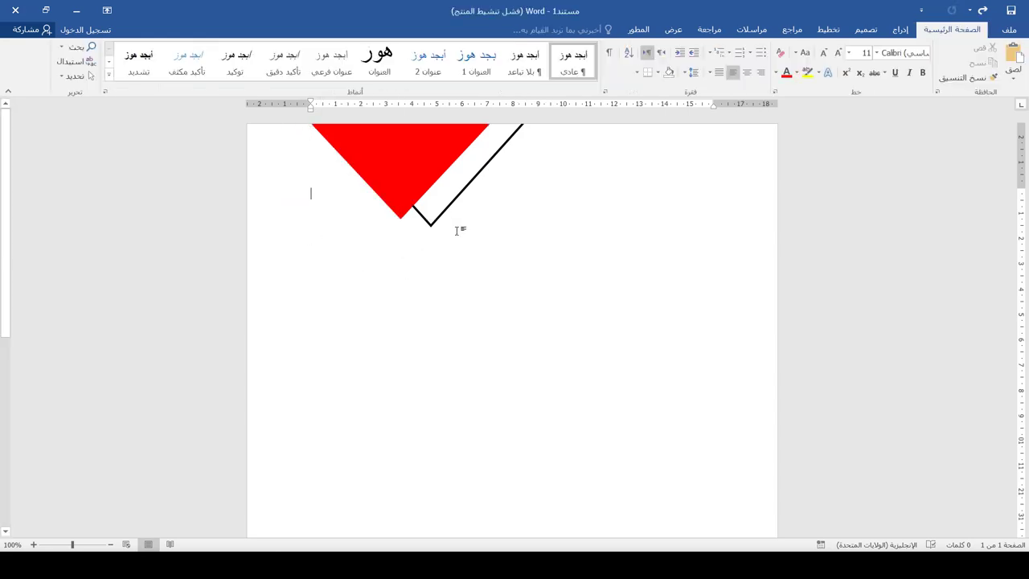
# Duplicate the black outlined triangle into the empty area below the original
pyautogui.click(471, 184)
pyautogui.moveTo(474, 202); pyautogui.dragTo(496, 316)
pyautogui.click(496, 277)
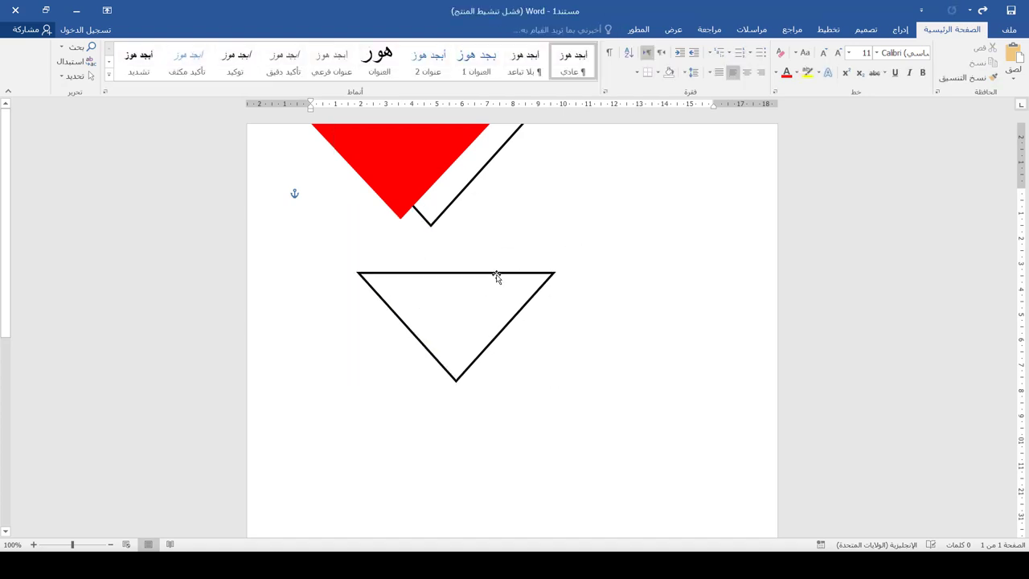
# Change the outline color of the lower outlined triangle to standard red
pyautogui.click(497, 276)
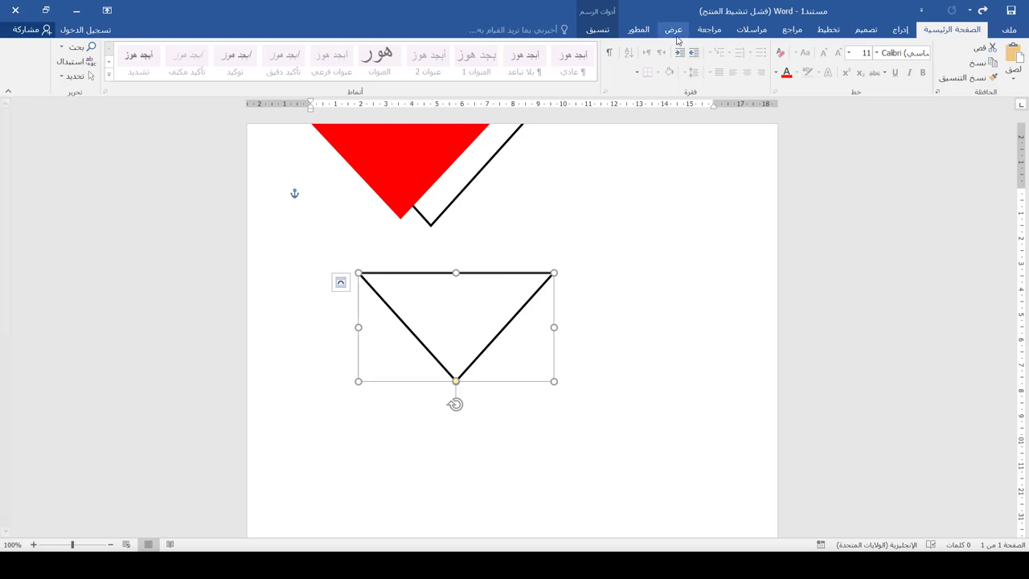
pyautogui.click(605, 33)
pyautogui.click(711, 63)
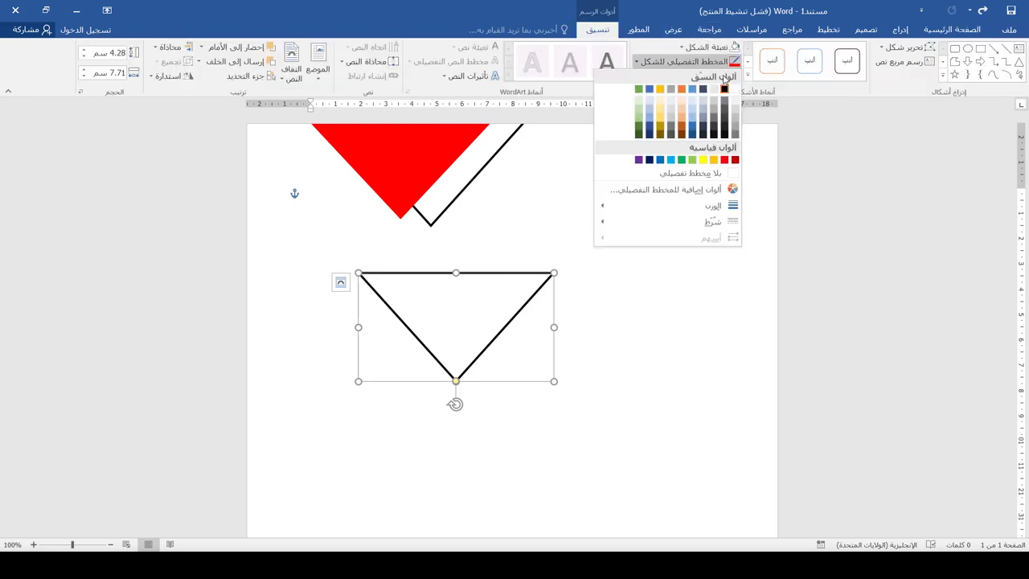
pyautogui.click(725, 160)
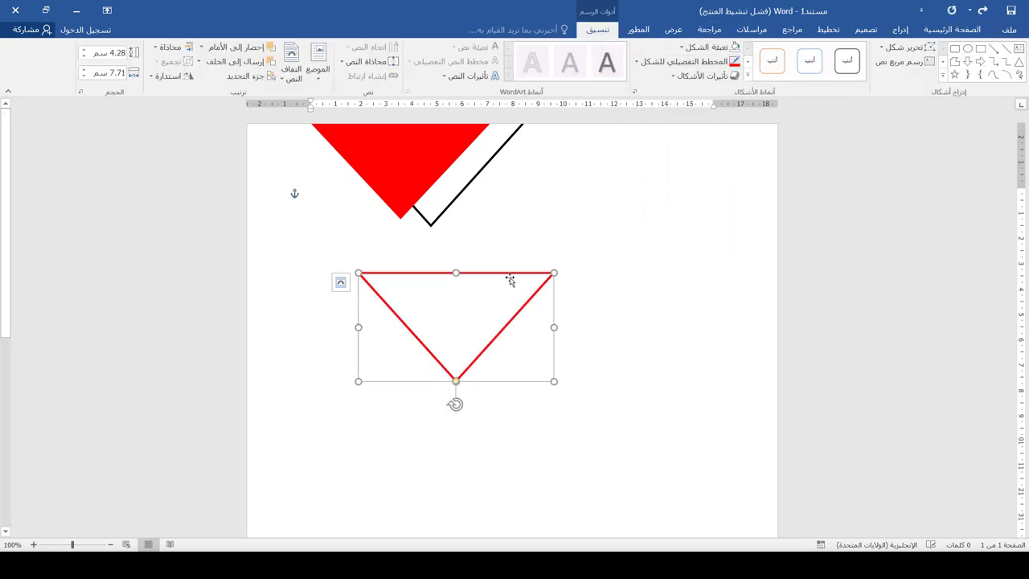
# Move the red outlined triangle to the page's upper edge and nudge it inside the black outlined triangle beside the filled one
pyautogui.moveTo(510, 279); pyautogui.dragTo(490, 196)
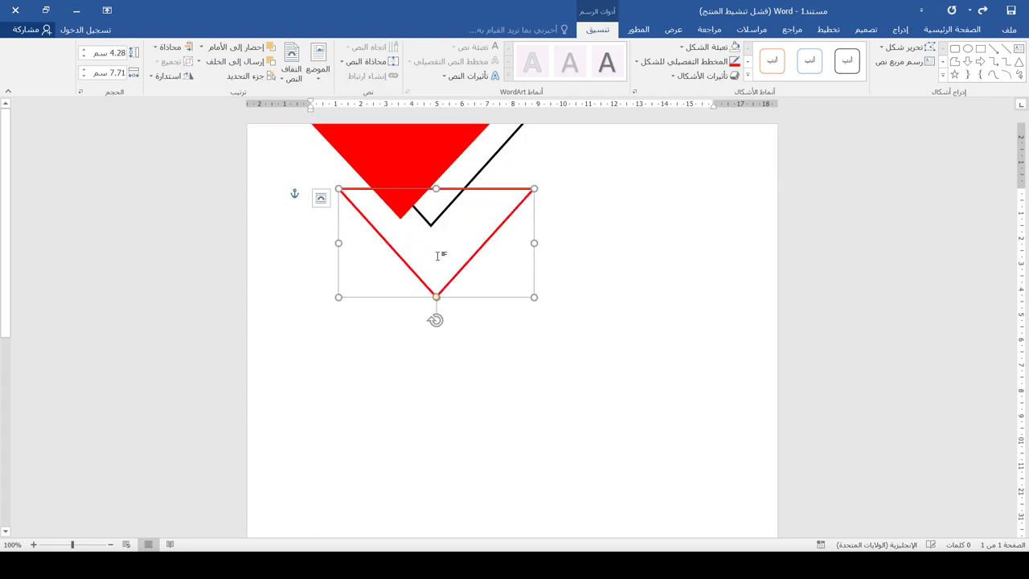
pyautogui.moveTo(416, 274); pyautogui.dragTo(408, 179)
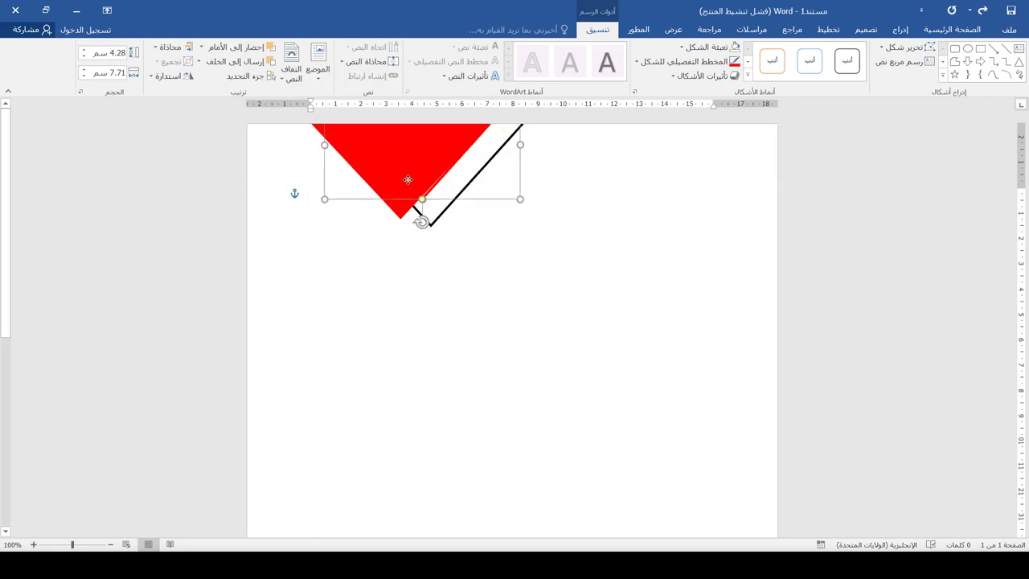
pyautogui.press('Right')
pyautogui.press('Down')
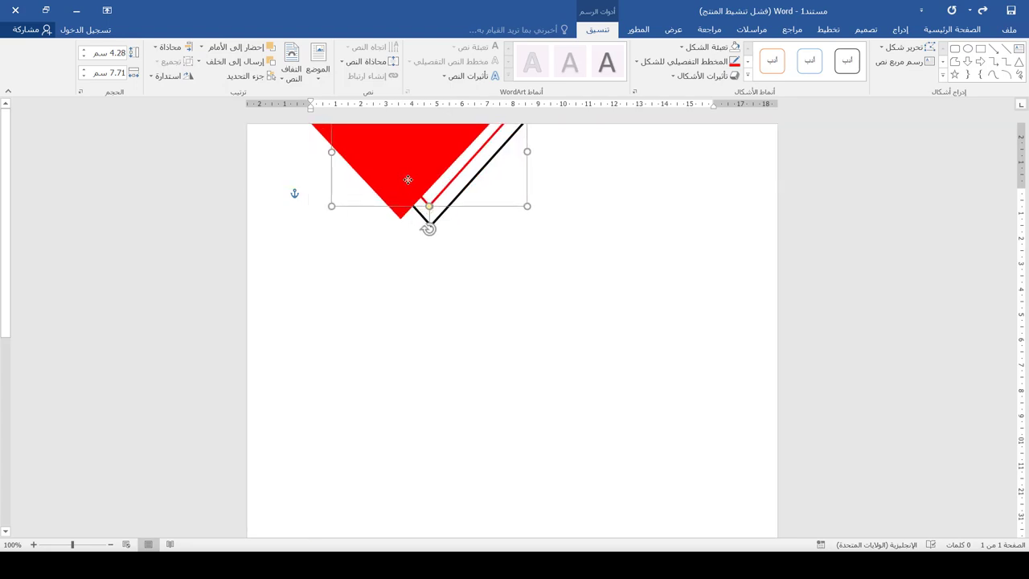
pyautogui.hotkey('ctrl', 'Right')
pyautogui.hotkey('ctrl', 'Down')
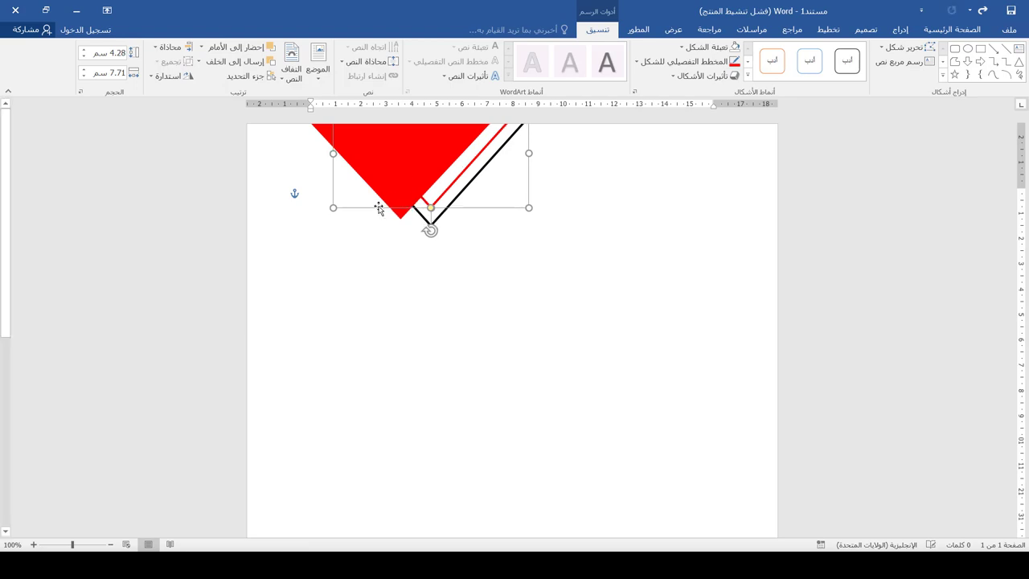
# Bring the filled red triangle in front of the red and black outlined triangles
pyautogui.click(338, 135)
pyautogui.rightClick(347, 132)
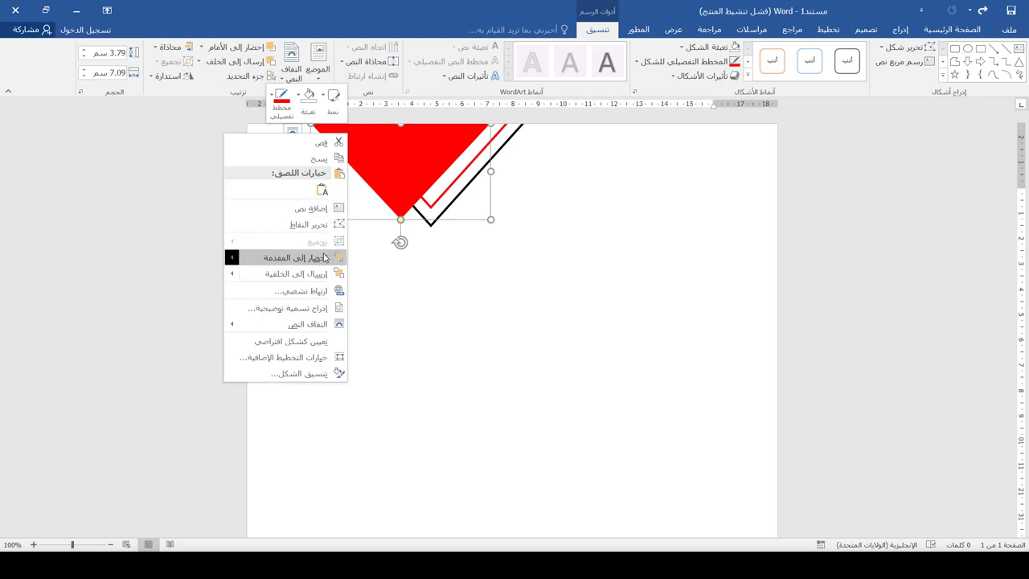
pyautogui.click(328, 251)
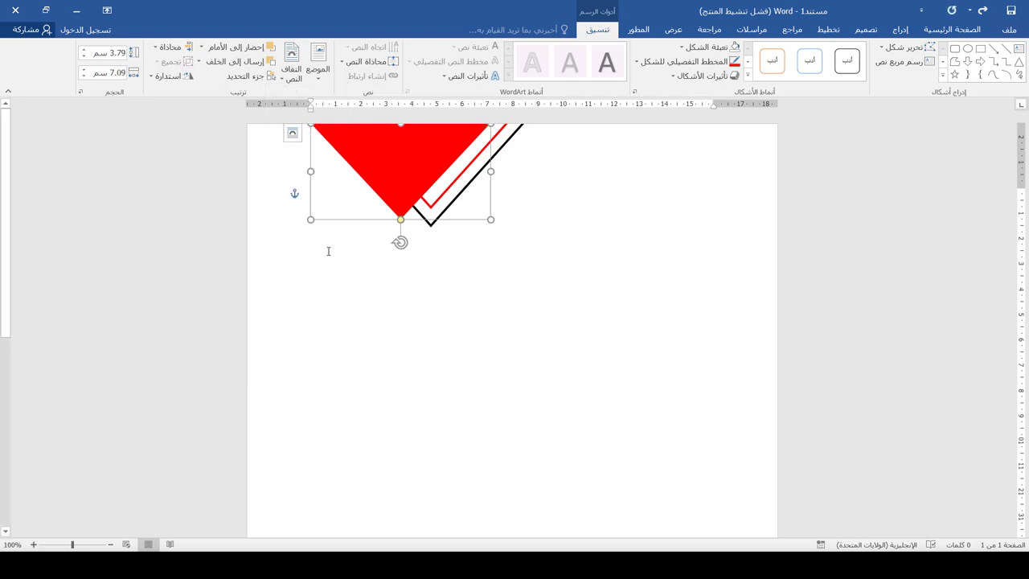
pyautogui.click(388, 281)
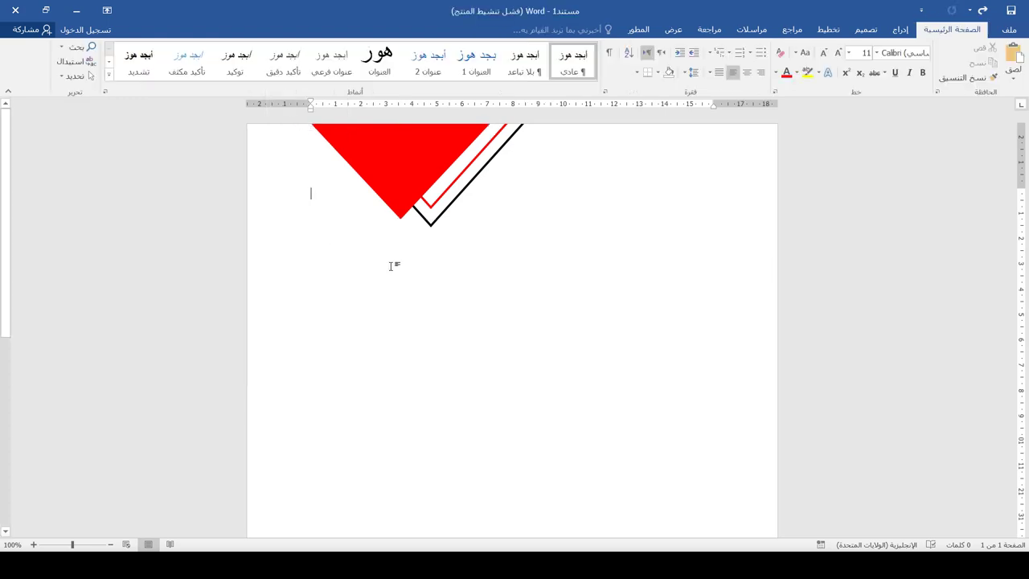
# Duplicate the red and black outlined triangles together into the empty area below and set the copies' outline weight to 1.5 pt
pyautogui.click(452, 207)
pyautogui.keyDown('shift'); pyautogui.click(449, 192); pyautogui.keyUp('shift')
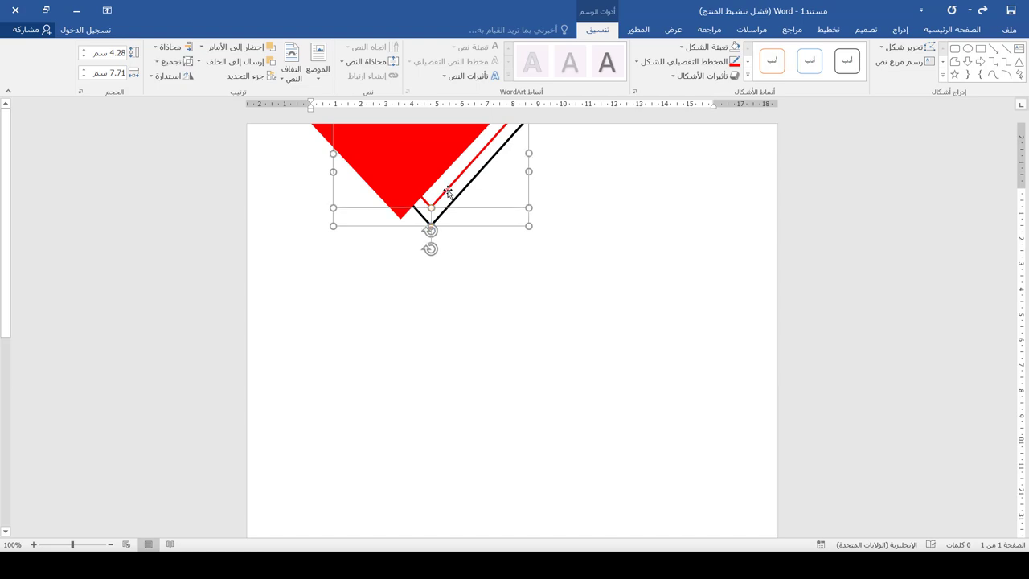
pyautogui.moveTo(448, 189); pyautogui.dragTo(500, 332)
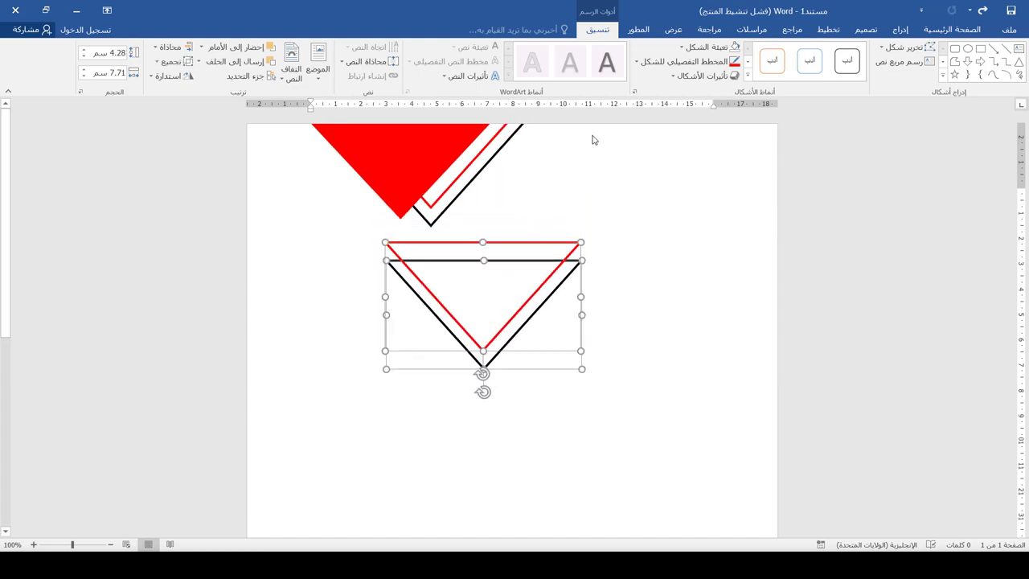
pyautogui.click(685, 63)
pyautogui.moveTo(711, 214)
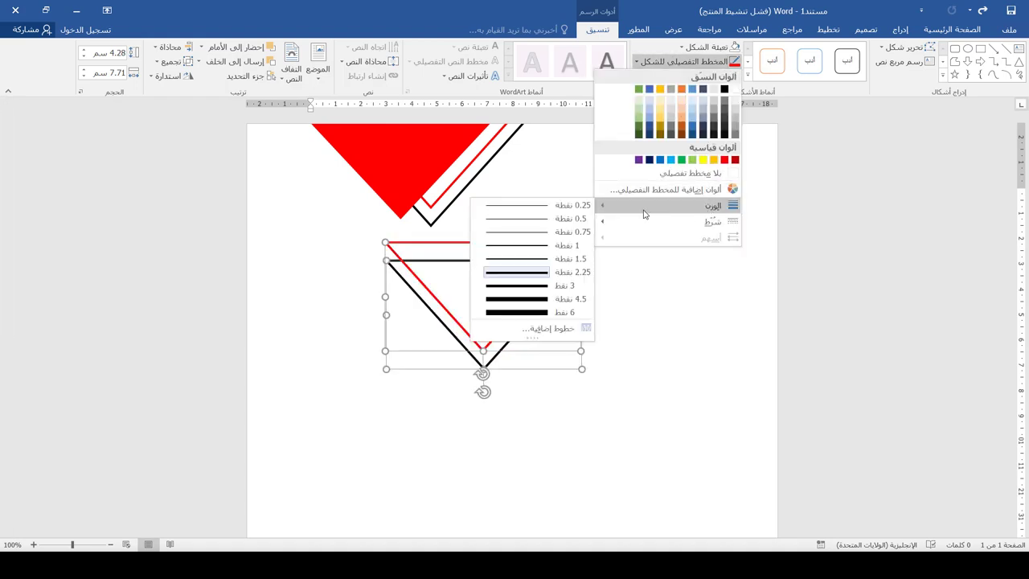
pyautogui.click(532, 259)
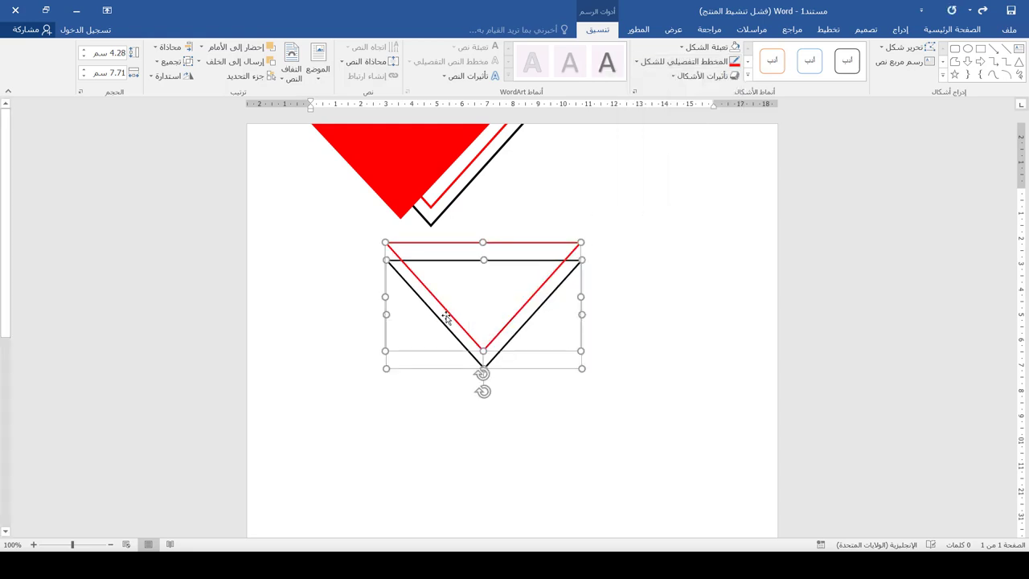
# Move the thinner outlined pair to the upper edge, overlapping the originals on their right, and bring the filled red triangle to the front
pyautogui.moveTo(447, 315); pyautogui.dragTo(464, 141)
pyautogui.click(482, 248)
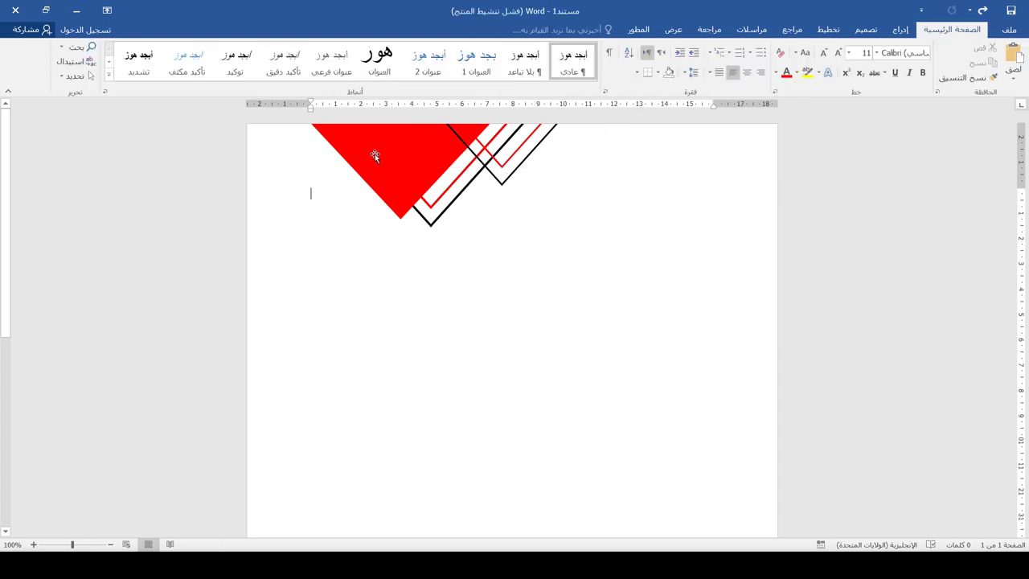
pyautogui.click(375, 153)
pyautogui.rightClick(374, 154)
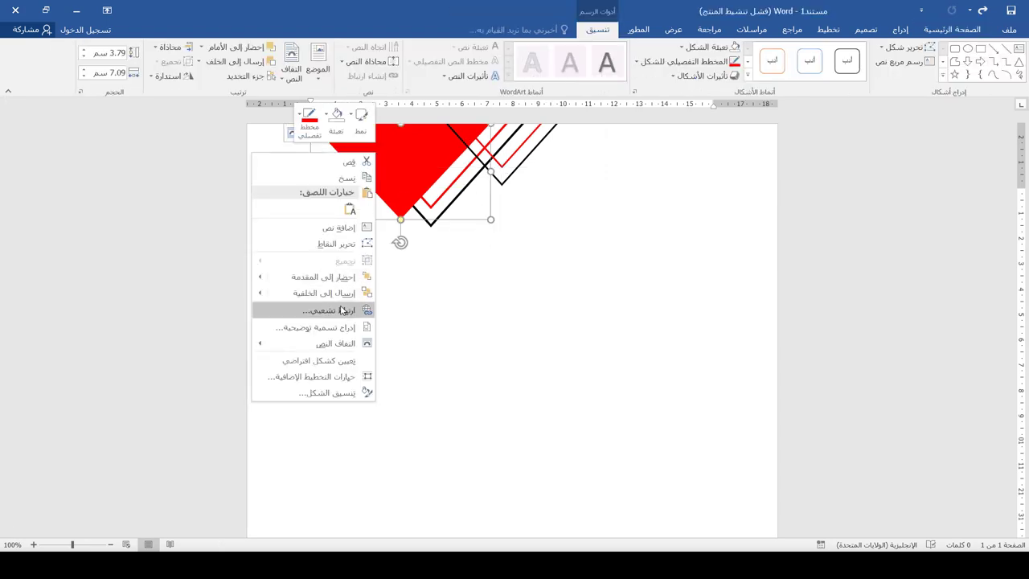
pyautogui.click(329, 277)
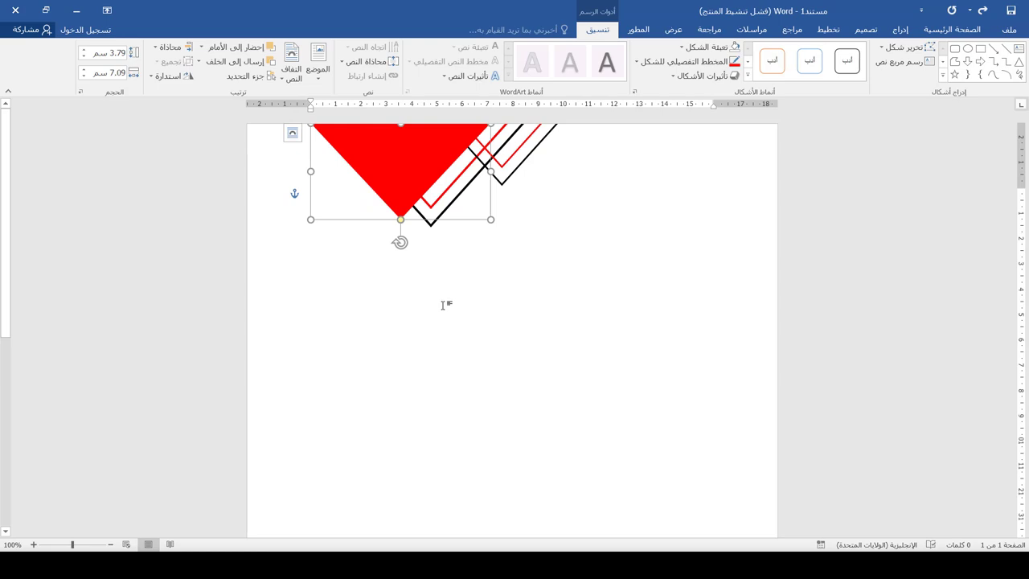
pyautogui.click(447, 296)
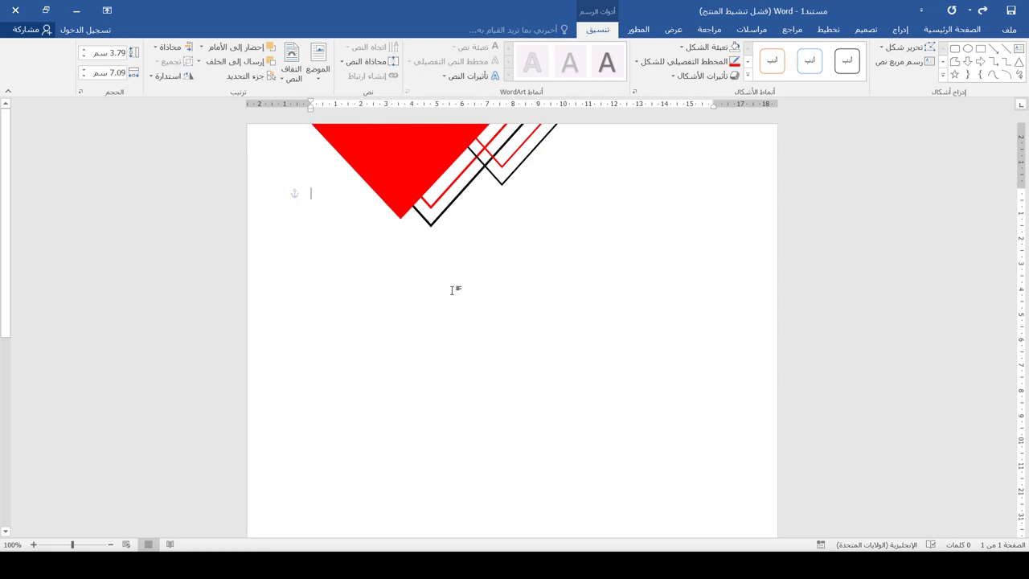
# Add copies of the black and red outlined triangles along the upper edge on the left side of the filled red triangle
pyautogui.click(461, 200)
pyautogui.moveTo(459, 201); pyautogui.dragTo(355, 170)
pyautogui.click(453, 190)
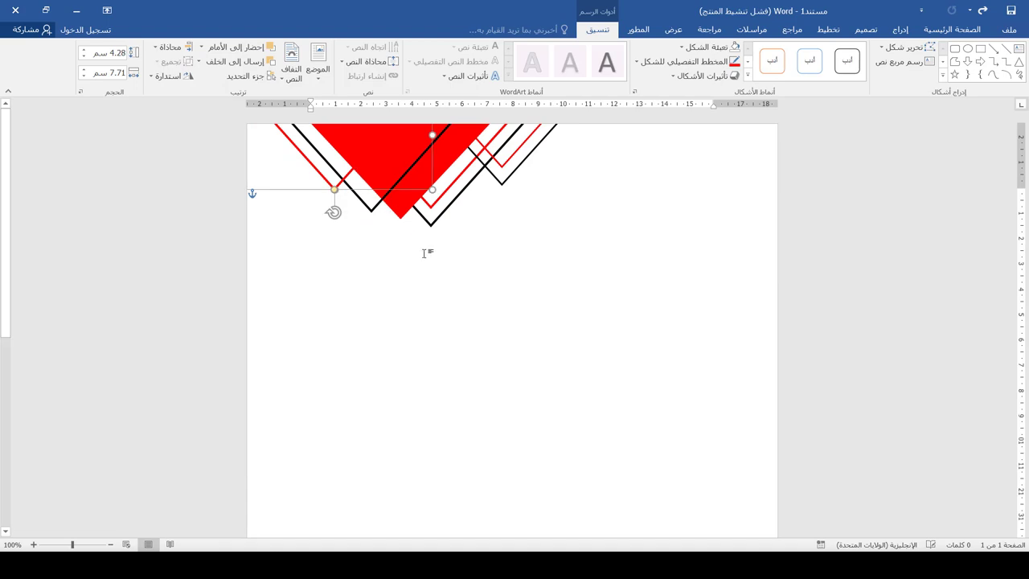
pyautogui.click(425, 254)
# Bring the filled red triangle in front of the newly added outlined triangles on its left
pyautogui.rightClick(389, 154)
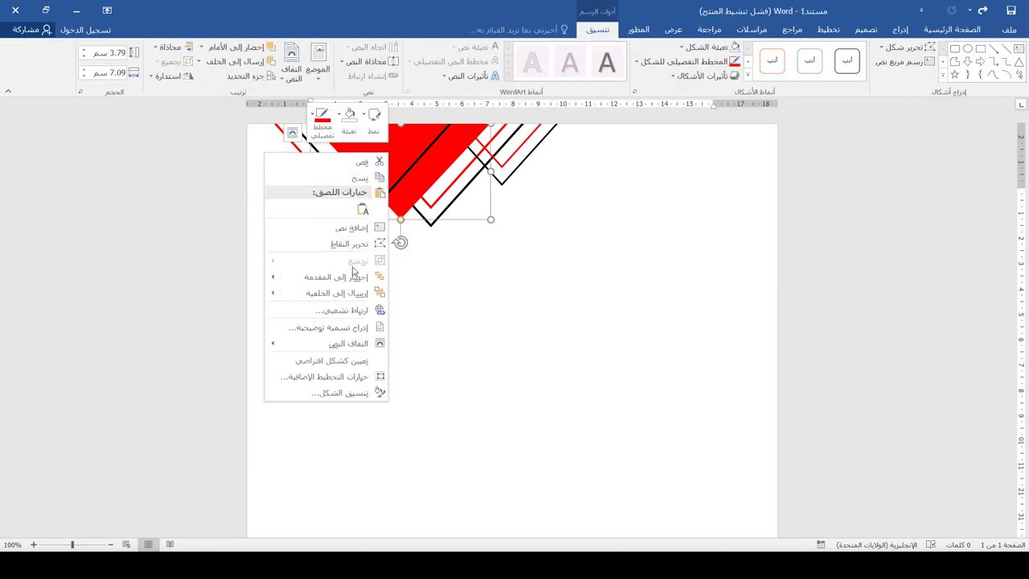
pyautogui.moveTo(352, 281)
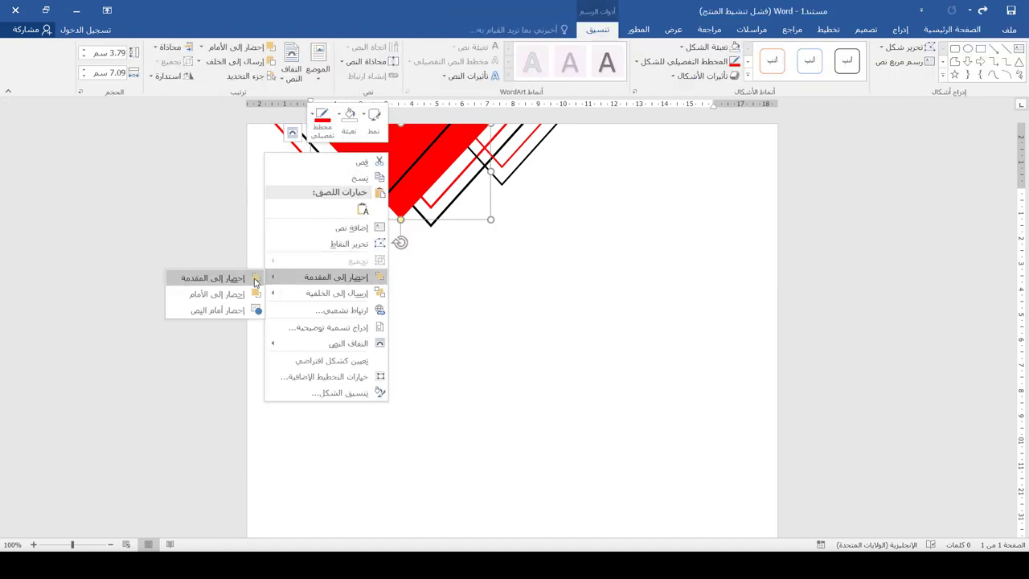
pyautogui.click(318, 277)
pyautogui.click(447, 286)
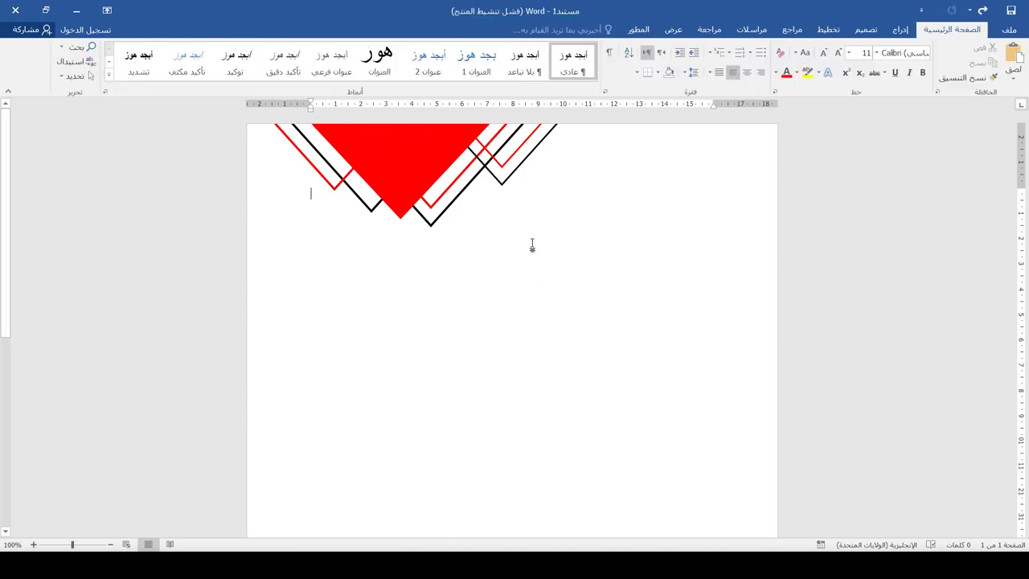
# Insert the monitor-and-checkmark logo picture into the page and set its text wrapping to In Front of Text
pyautogui.scroll(-2, 514, 245)
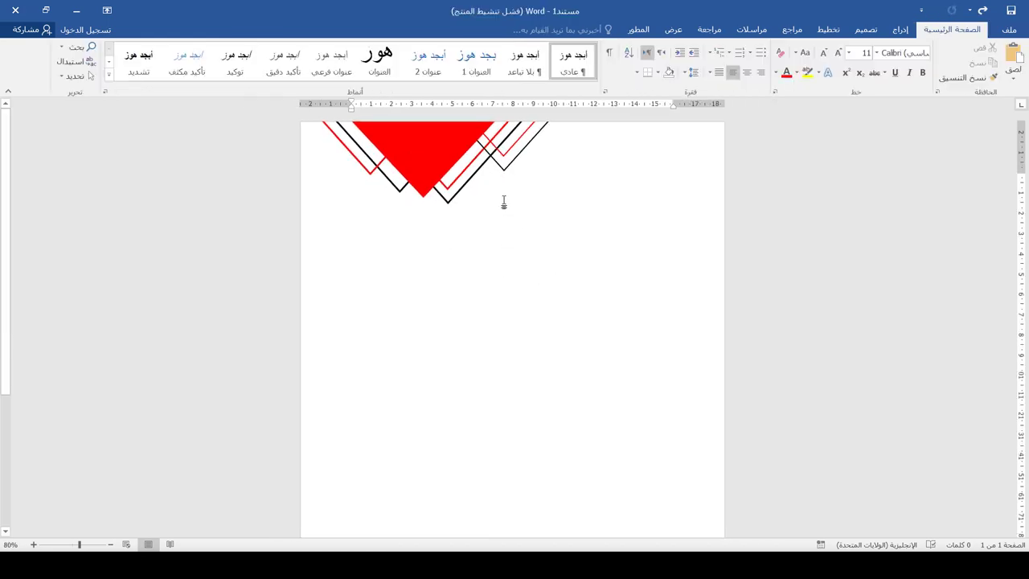
pyautogui.keyDown('ctrl'); pyautogui.scroll(2, 501, 201); pyautogui.keyUp('ctrl')
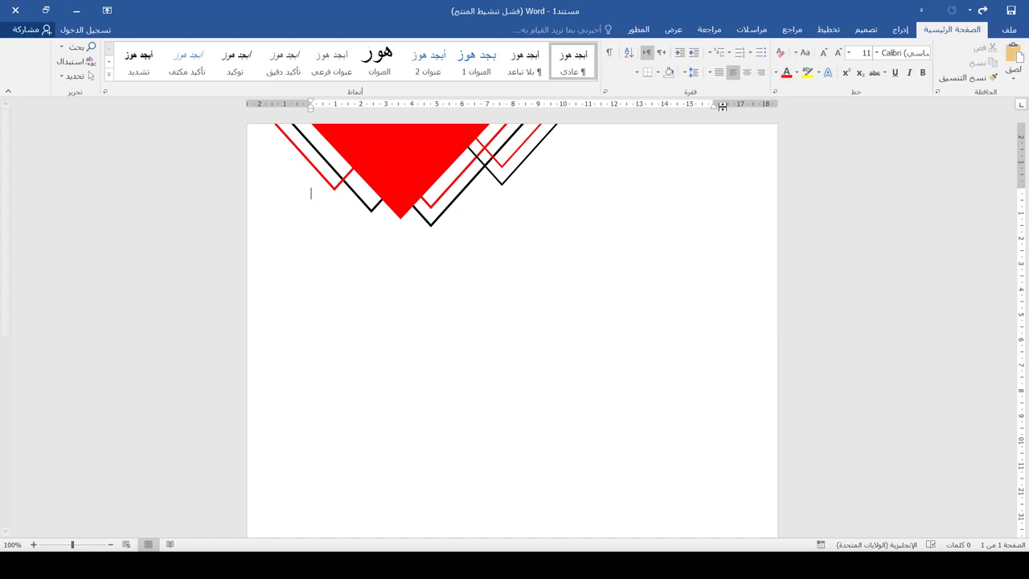
pyautogui.click(900, 30)
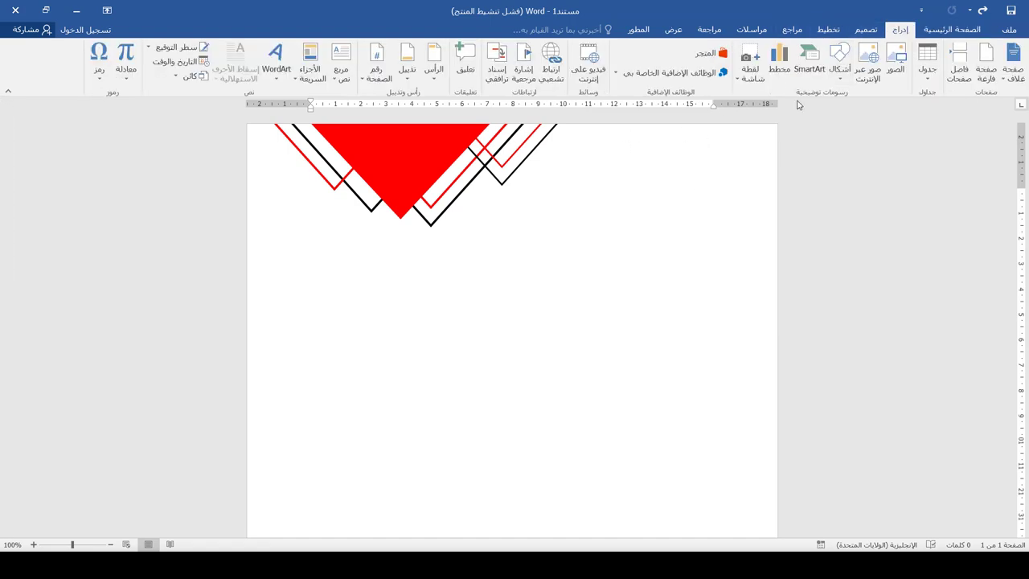
pyautogui.click(900, 74)
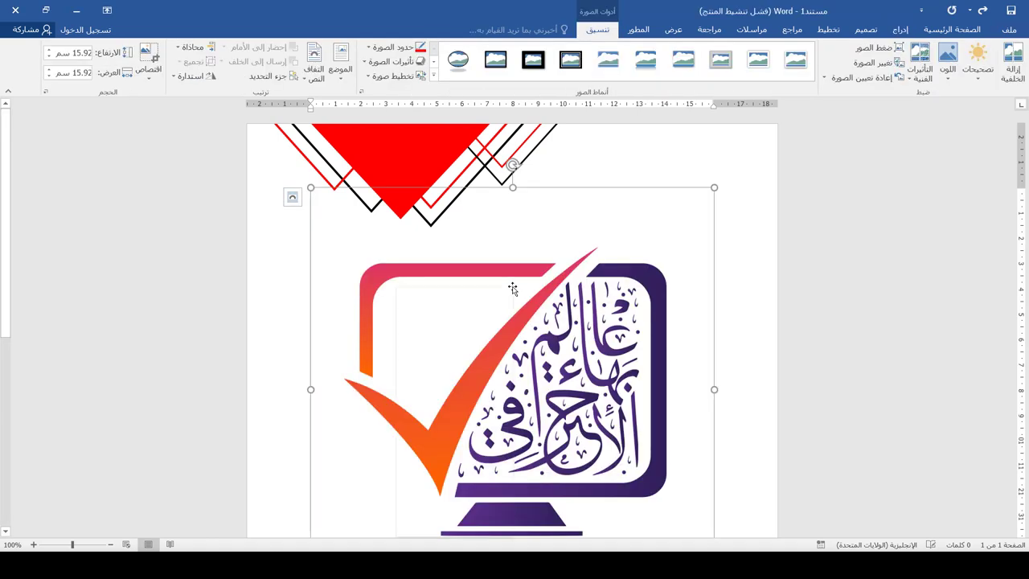
pyautogui.rightClick(511, 287)
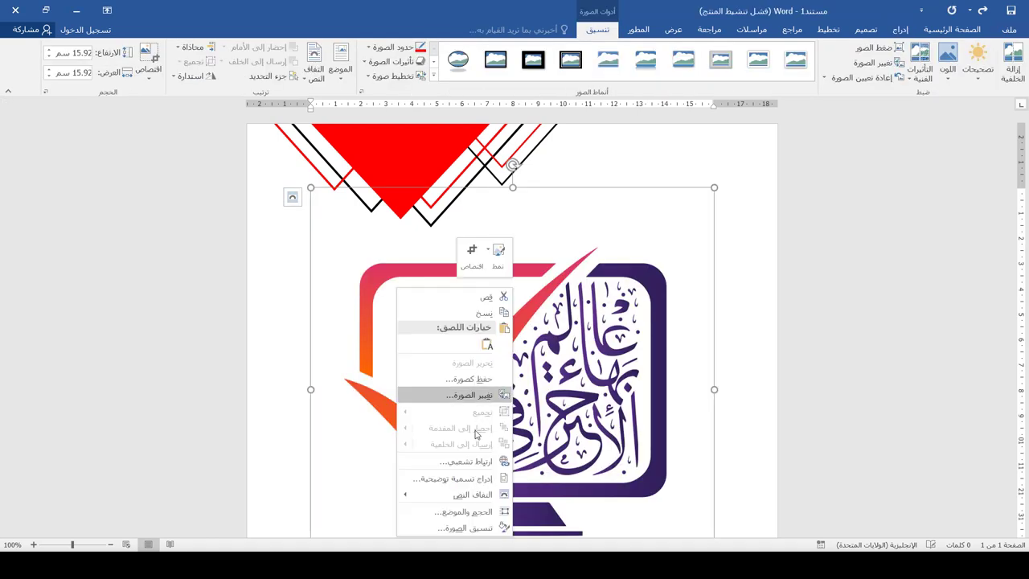
pyautogui.moveTo(469, 494)
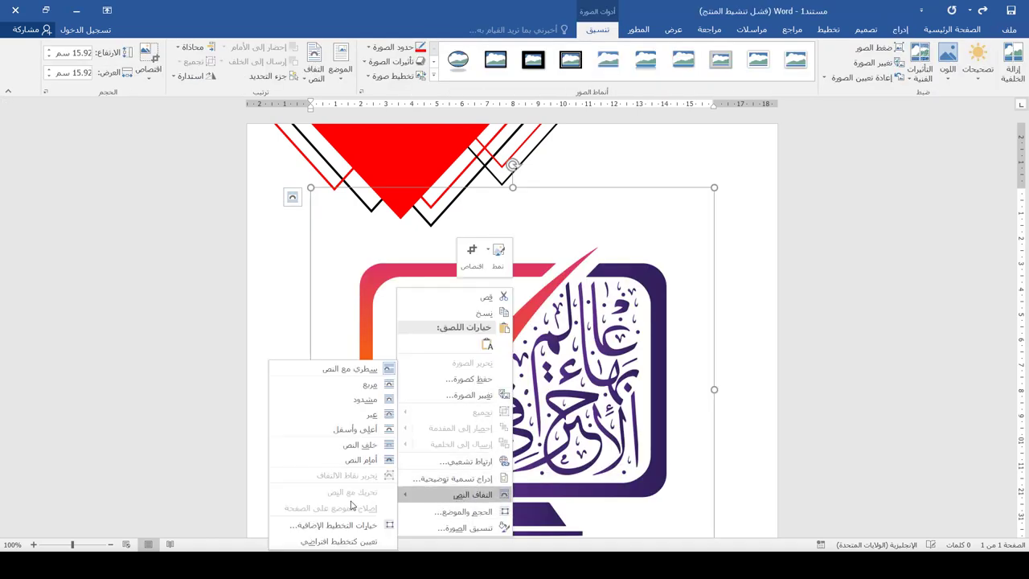
pyautogui.click(360, 460)
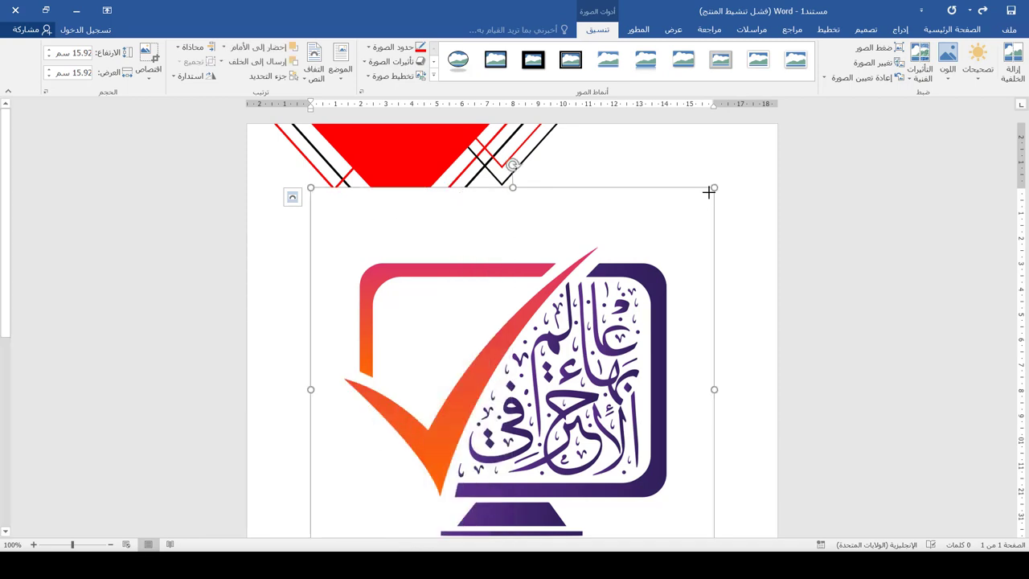
# Shrink the logo to about 2.31 by 2.31 cm and place it near the page's upper-right corner
pyautogui.moveTo(714, 188); pyautogui.dragTo(456, 362)
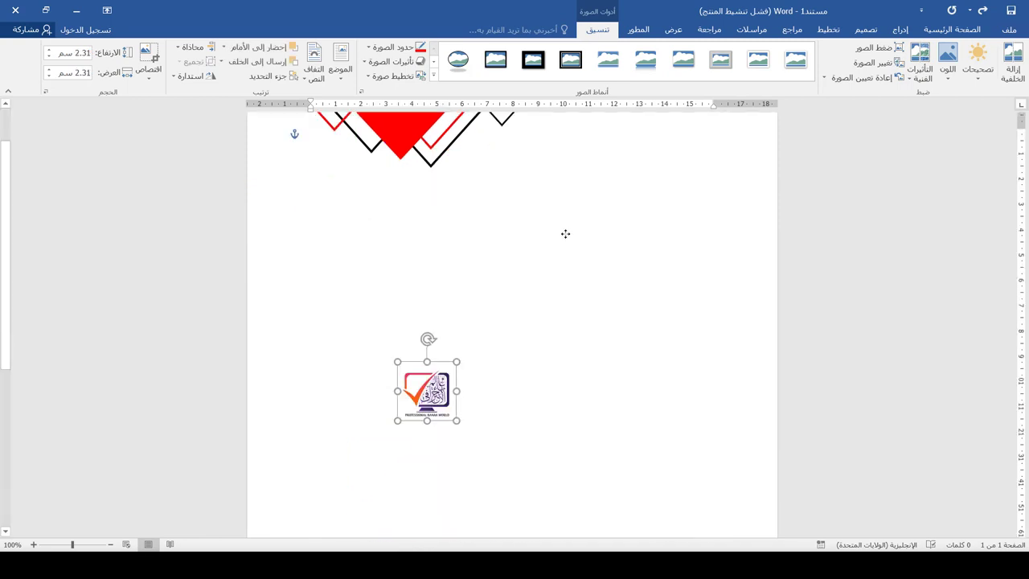
pyautogui.moveTo(565, 234); pyautogui.dragTo(704, 190)
# Draw a horizontal line about 11.2 cm long beneath the logo, extending left toward the triangles
pyautogui.click(900, 29)
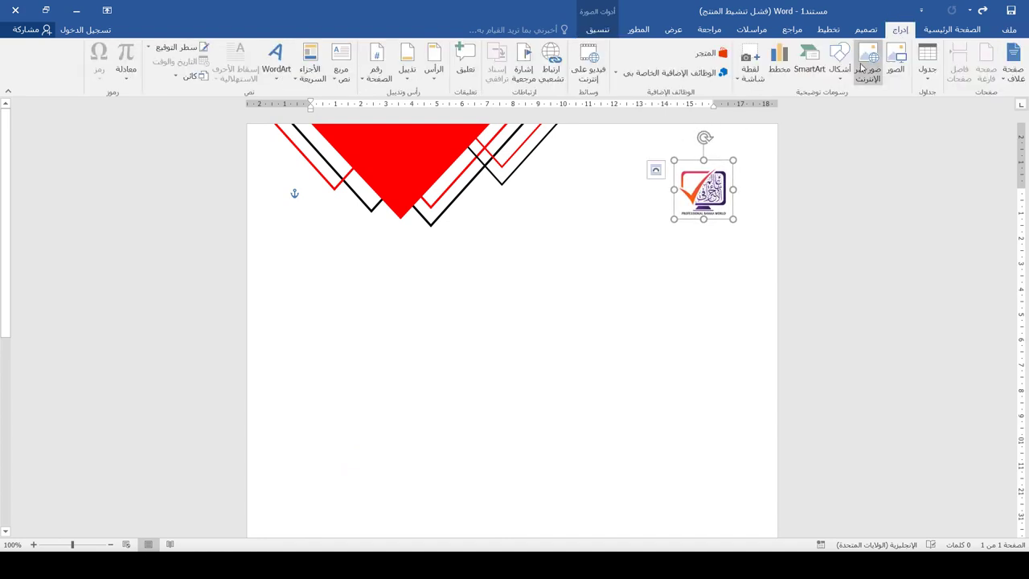
pyautogui.click(840, 64)
pyautogui.click(831, 105)
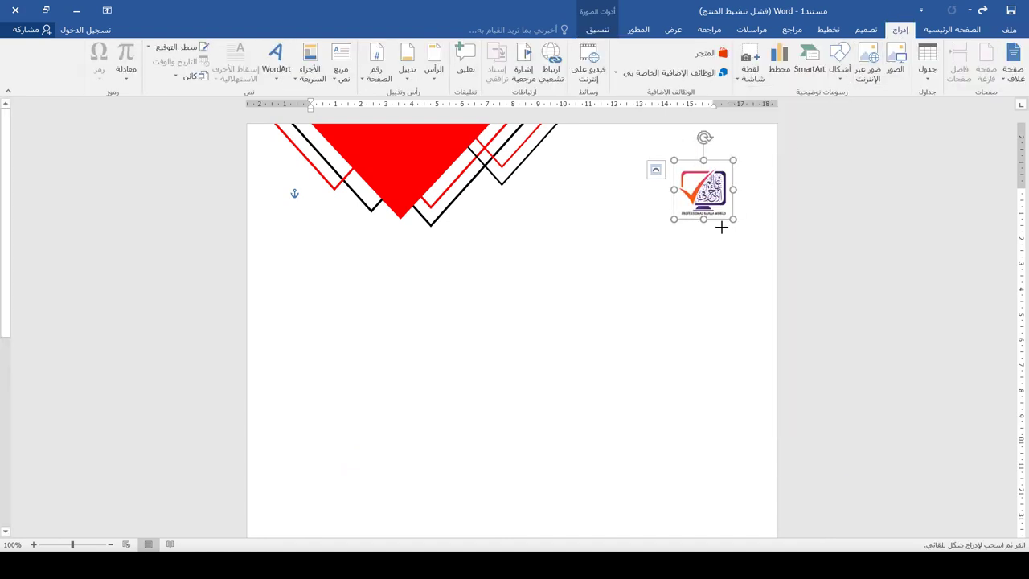
pyautogui.moveTo(733, 225); pyautogui.dragTo(450, 258)
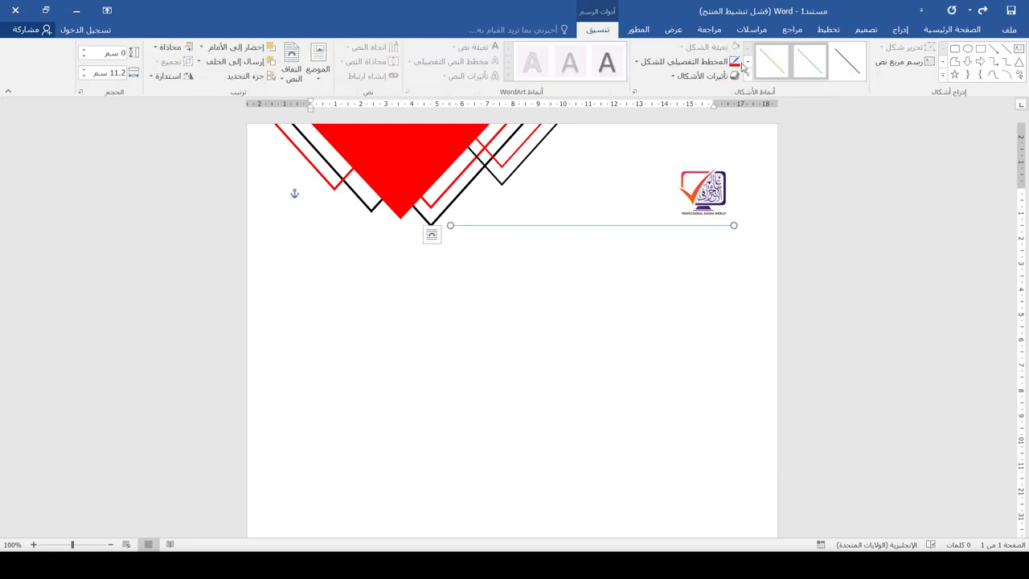
# Set the horizontal line's color to a dark gray shade of black and give it a thicker weight
pyautogui.click(684, 61)
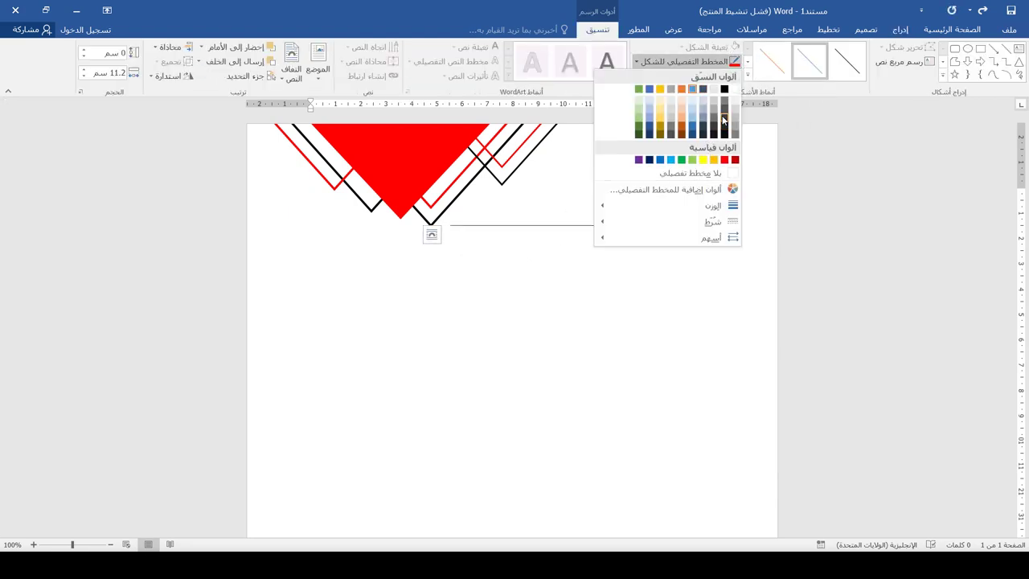
pyautogui.click(723, 119)
pyautogui.click(711, 63)
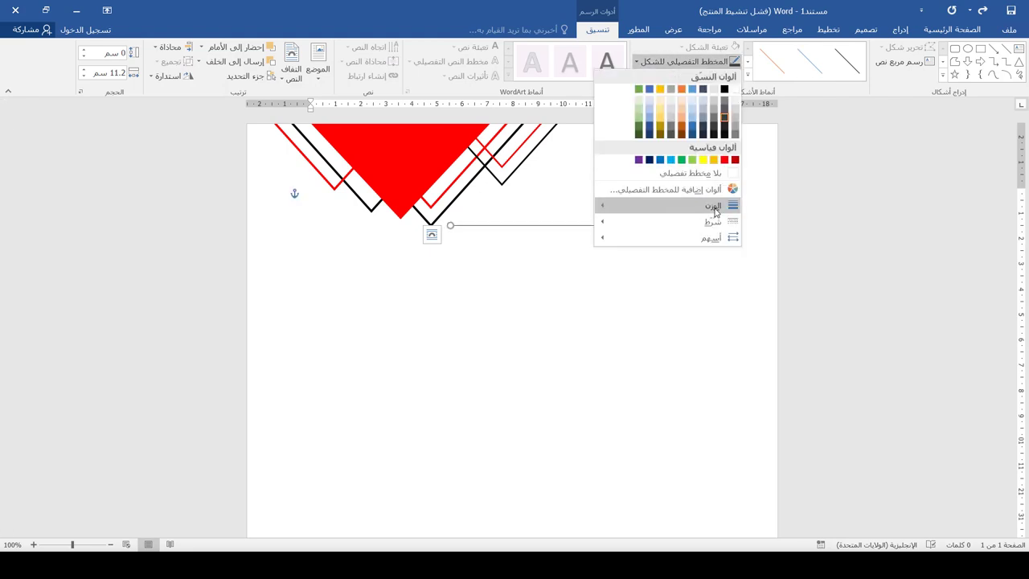
pyautogui.moveTo(712, 205)
pyautogui.click(528, 265)
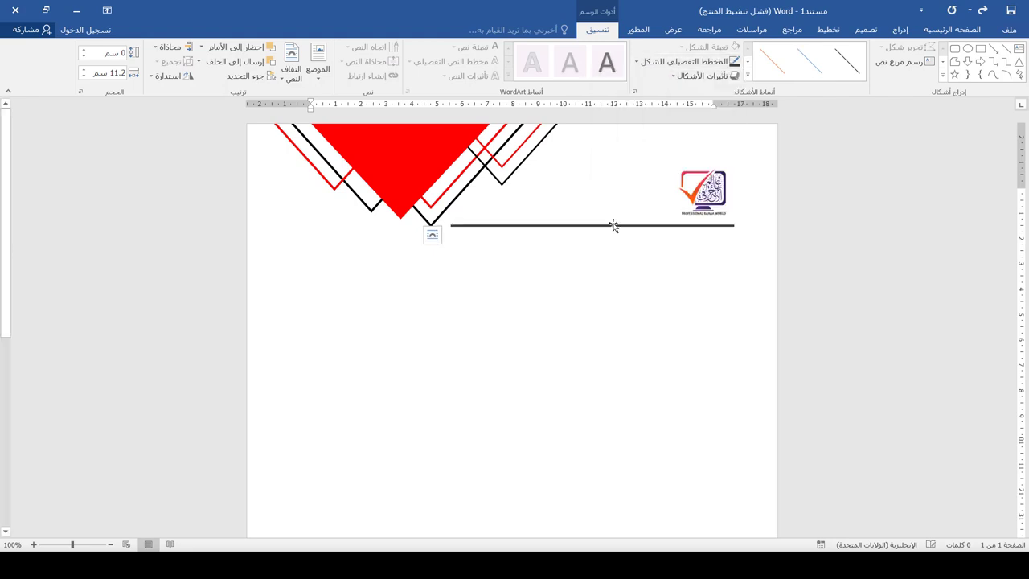
# Nudge the horizontal line slightly upward, closer to the logo, and deselect it
pyautogui.press('Up')
pyautogui.press('Up')
pyautogui.press('Up')
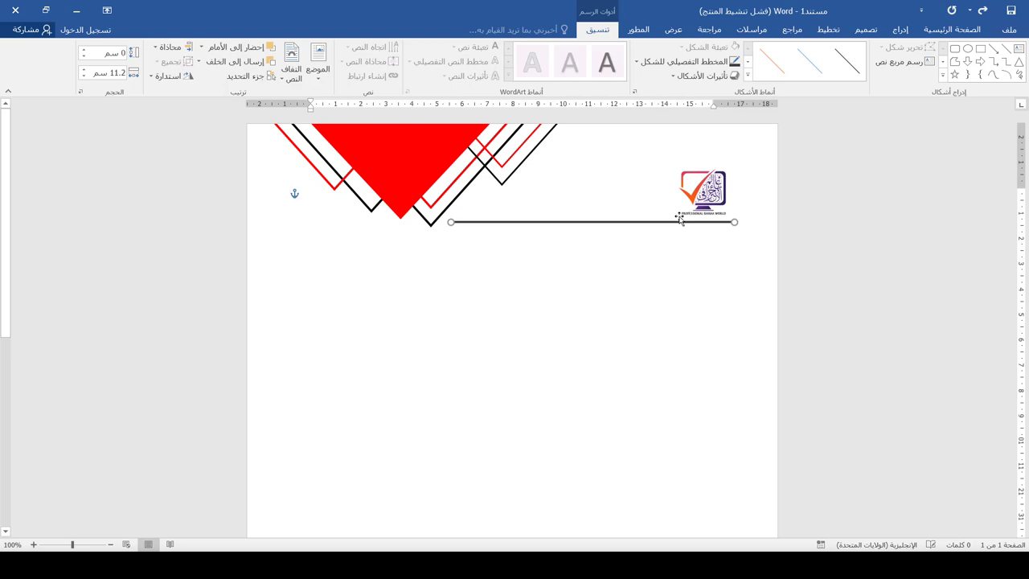
pyautogui.click(638, 288)
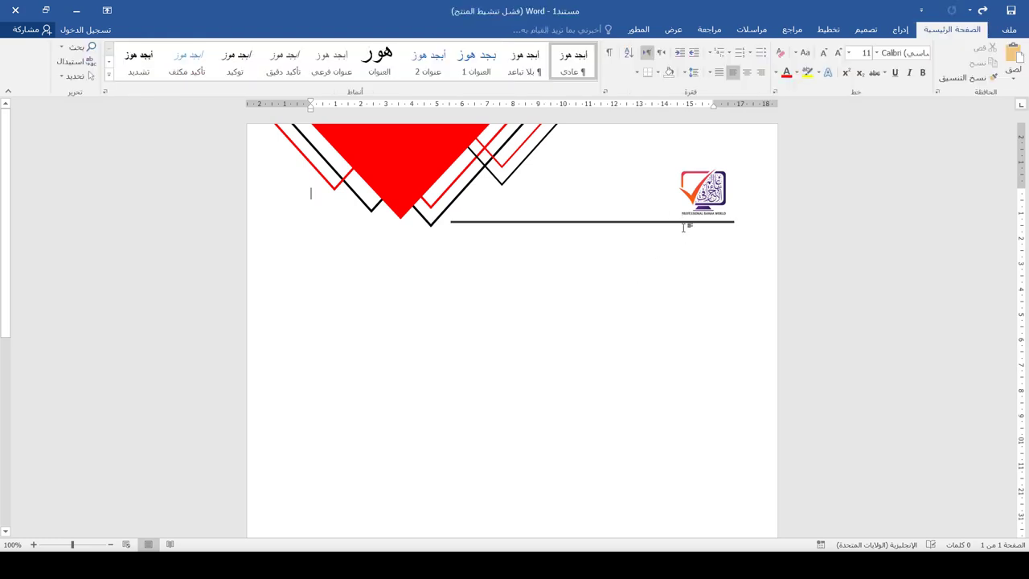
# Set the weight of the horizontal line beneath the logo to 1.5 pt
pyautogui.click(671, 223)
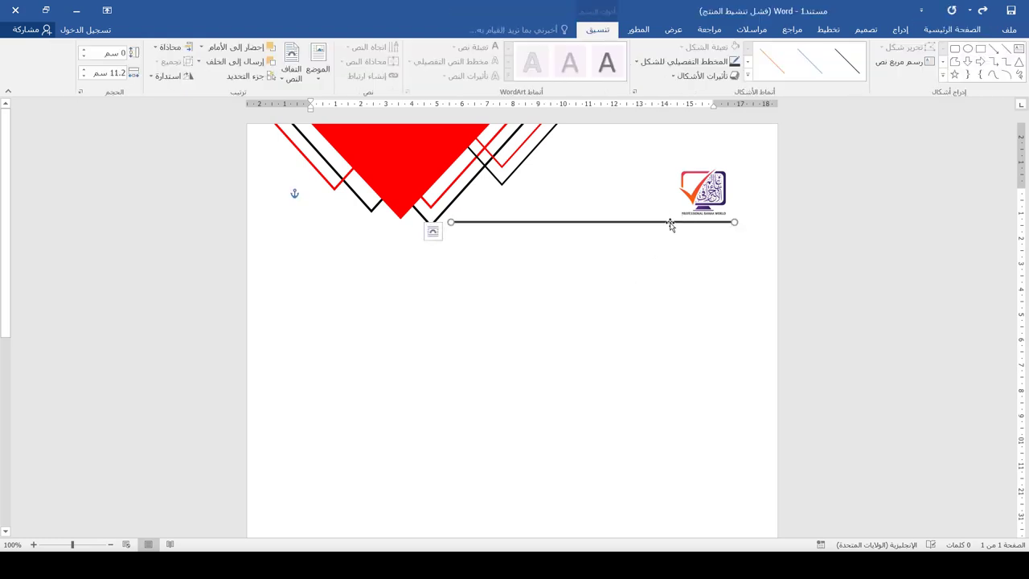
pyautogui.click(696, 62)
pyautogui.moveTo(688, 210)
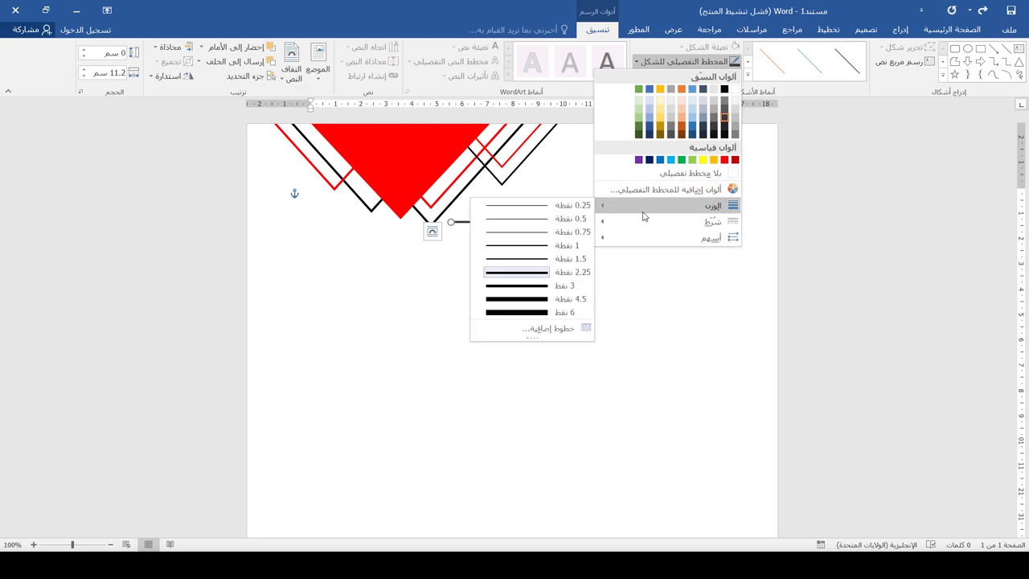
pyautogui.click(536, 258)
# Nudge the logo upward to leave a gap above the horizontal line
pyautogui.click(703, 187)
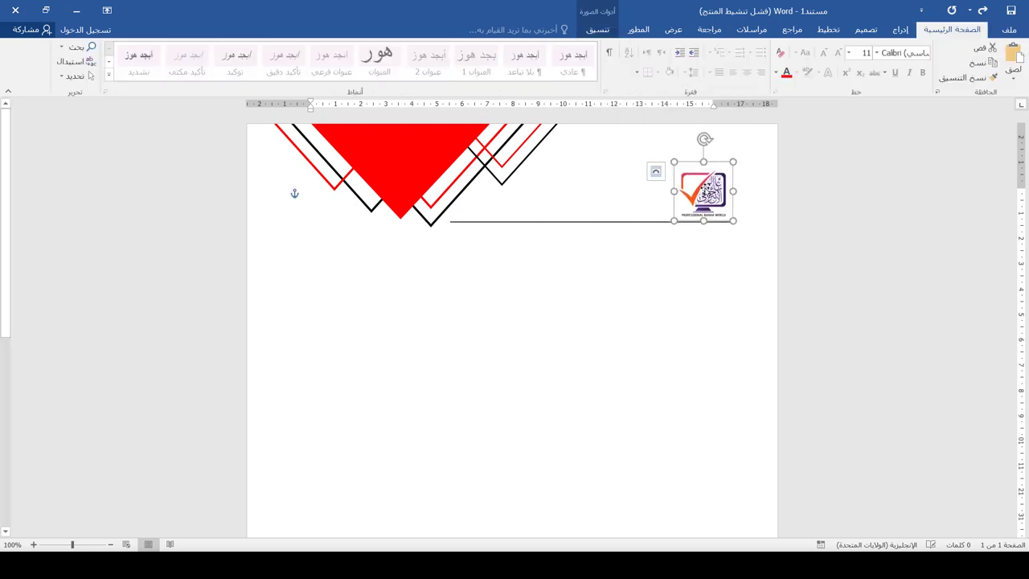
pyautogui.click(522, 314)
pyautogui.scroll(-4, 570, 280)
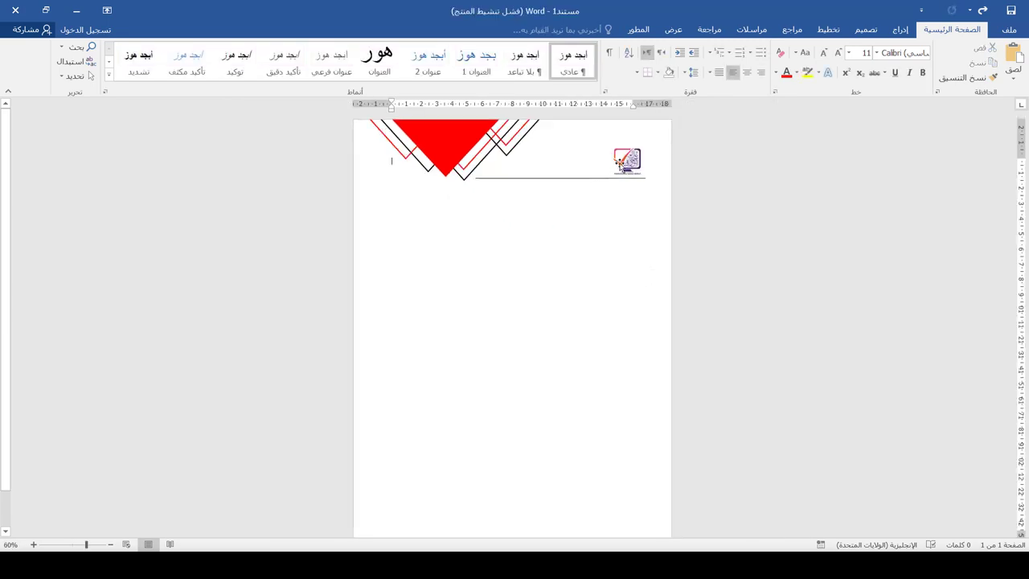
pyautogui.click(623, 163)
pyautogui.press('Up')
pyautogui.press('Up')
pyautogui.press('Up')
pyautogui.press('Up')
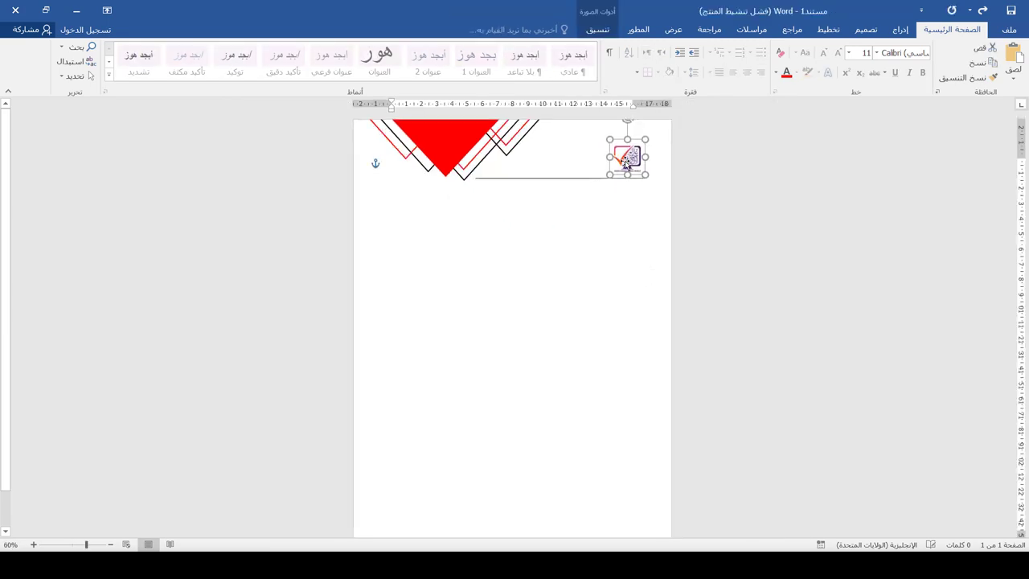
pyautogui.press('Up')
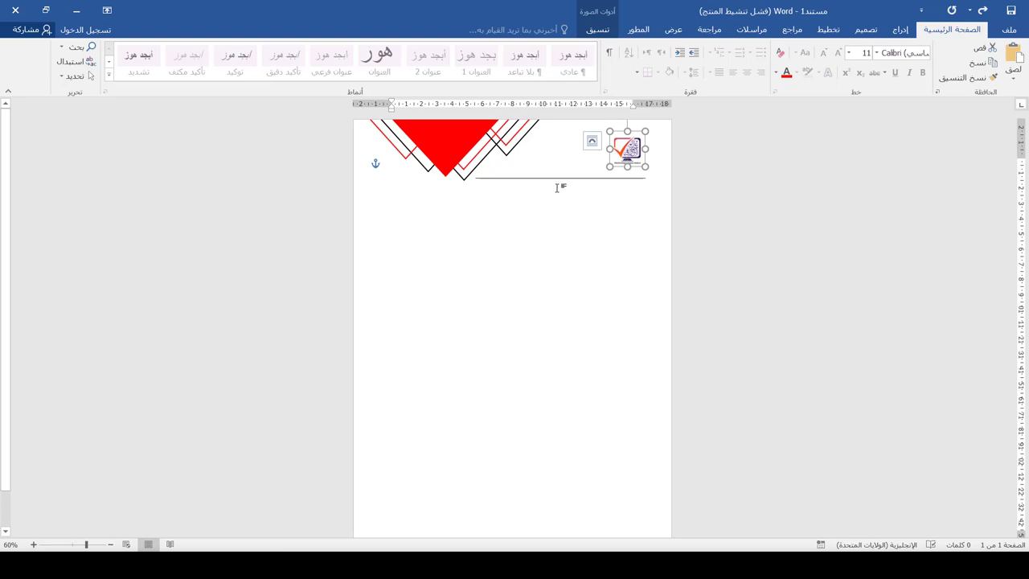
# Draw a text box about 9.43 by 2.54 cm below the line and paste "منصة عالم بهاء الاحترافي" into it
pyautogui.keyDown('ctrl'); pyautogui.scroll(5, 556, 187); pyautogui.keyUp('ctrl')
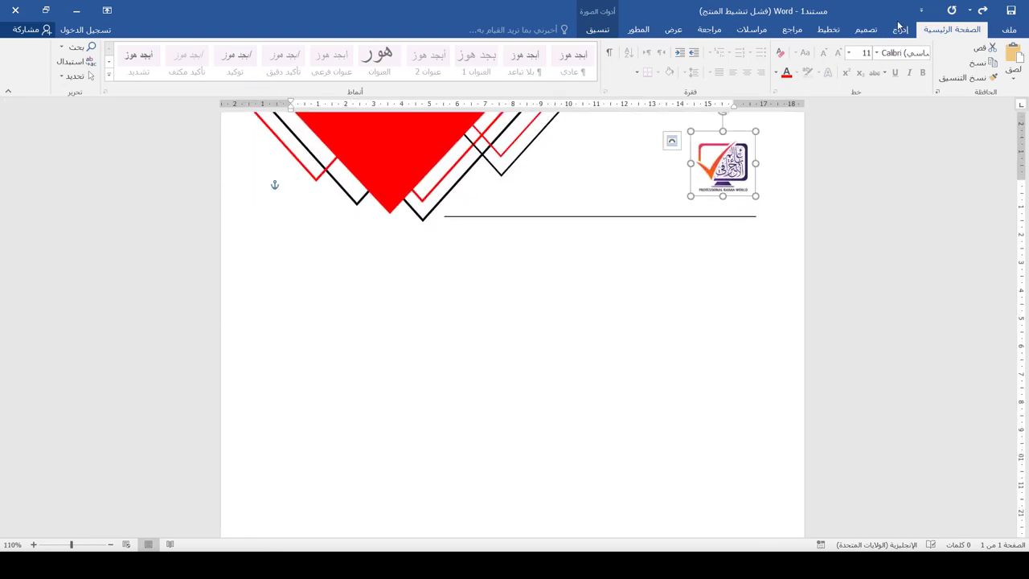
pyautogui.click(901, 29)
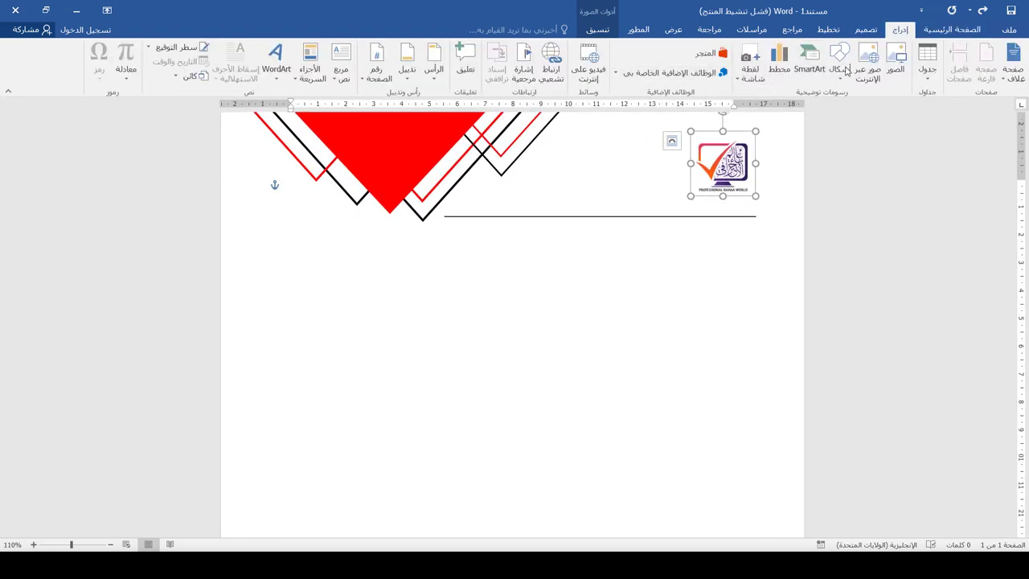
pyautogui.click(674, 255)
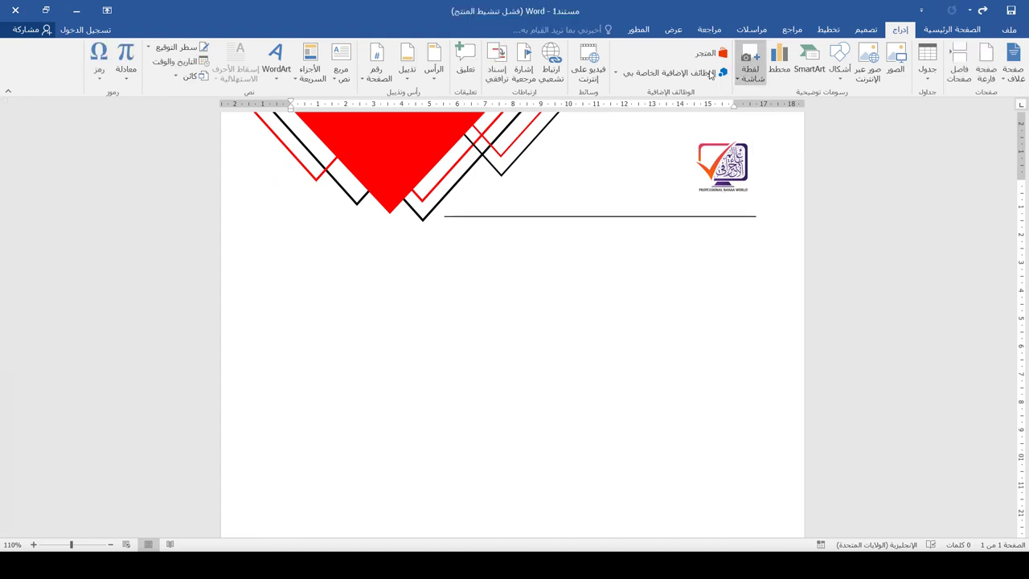
pyautogui.click(339, 85)
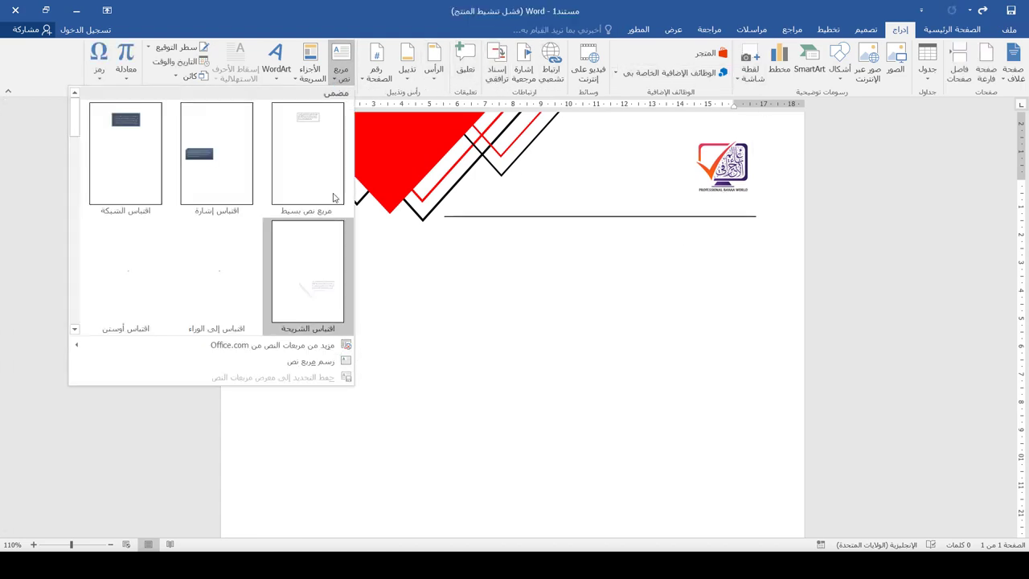
pyautogui.click(302, 363)
pyautogui.moveTo(719, 258); pyautogui.dragTo(456, 327)
pyautogui.hotkey('ctrl', 'v')
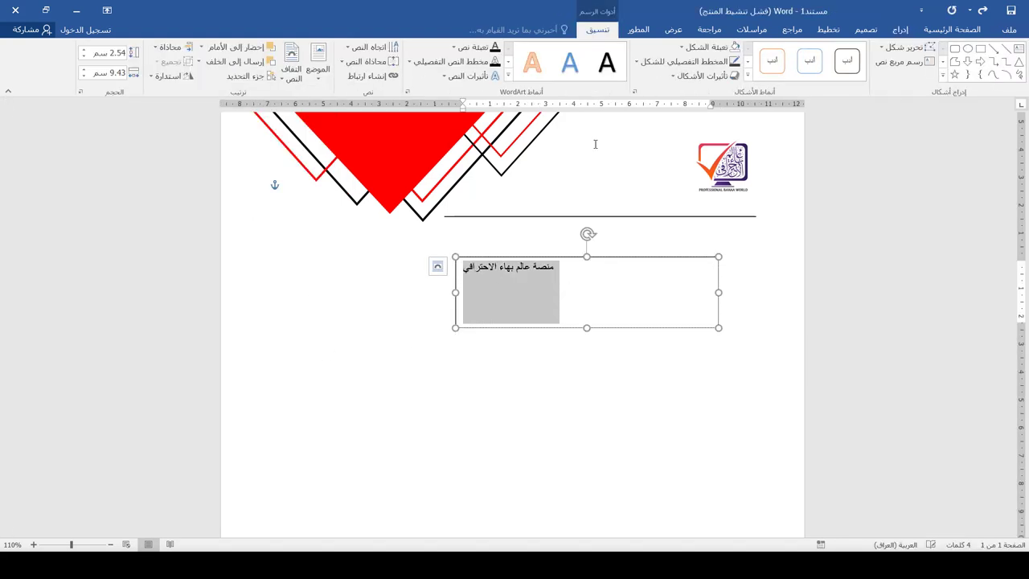
# Set the text box's font to Al-Jazeera-Arabic-Regular and align its text to the right
pyautogui.click(932, 29)
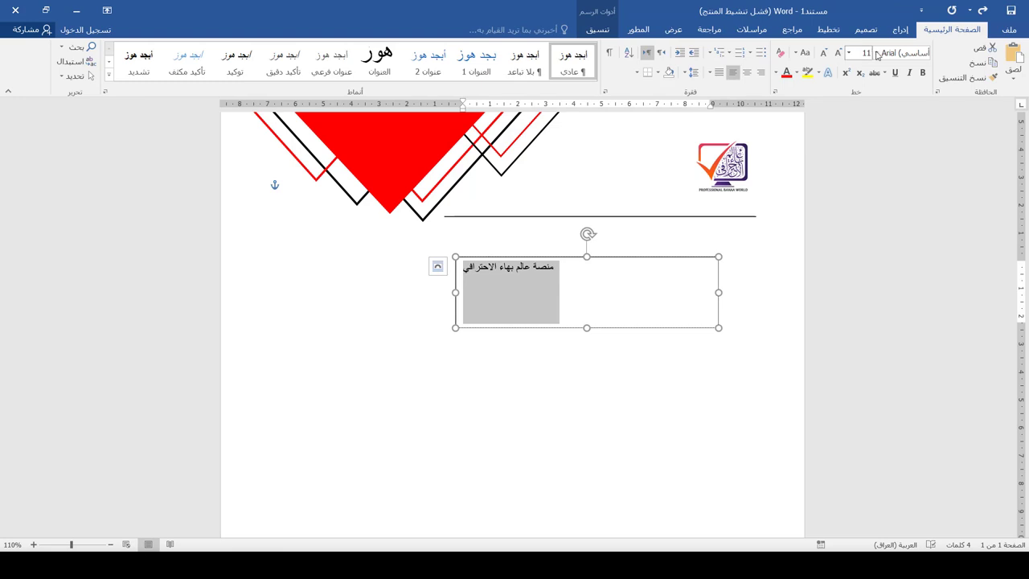
pyautogui.click(878, 54)
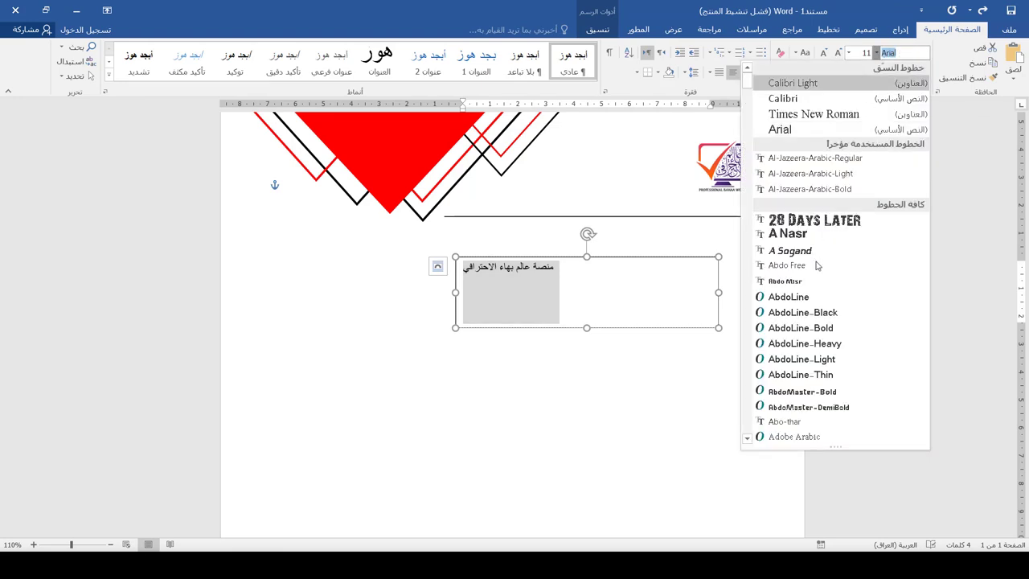
pyautogui.click(855, 163)
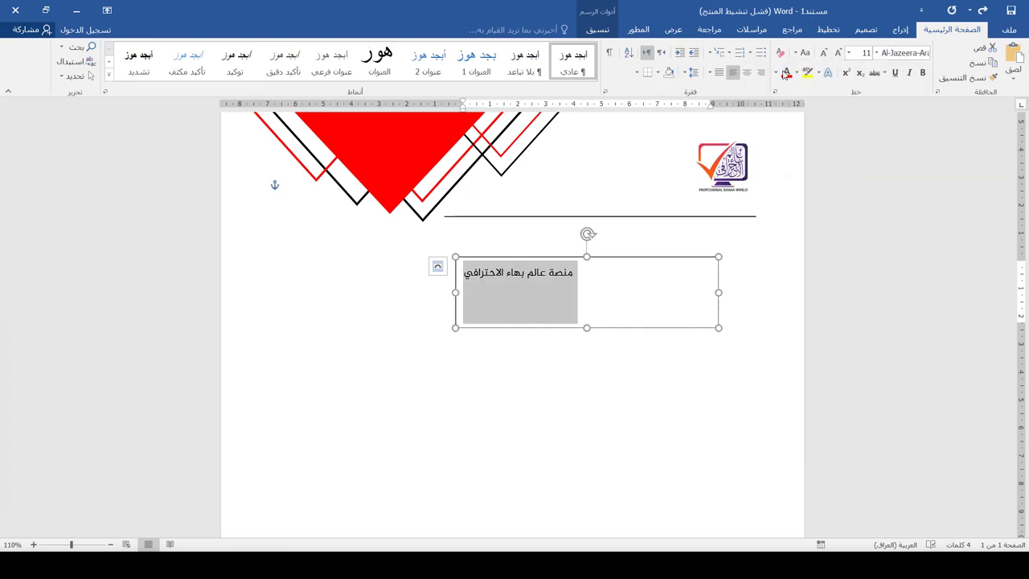
pyautogui.hotkey('ctrl', 'r')
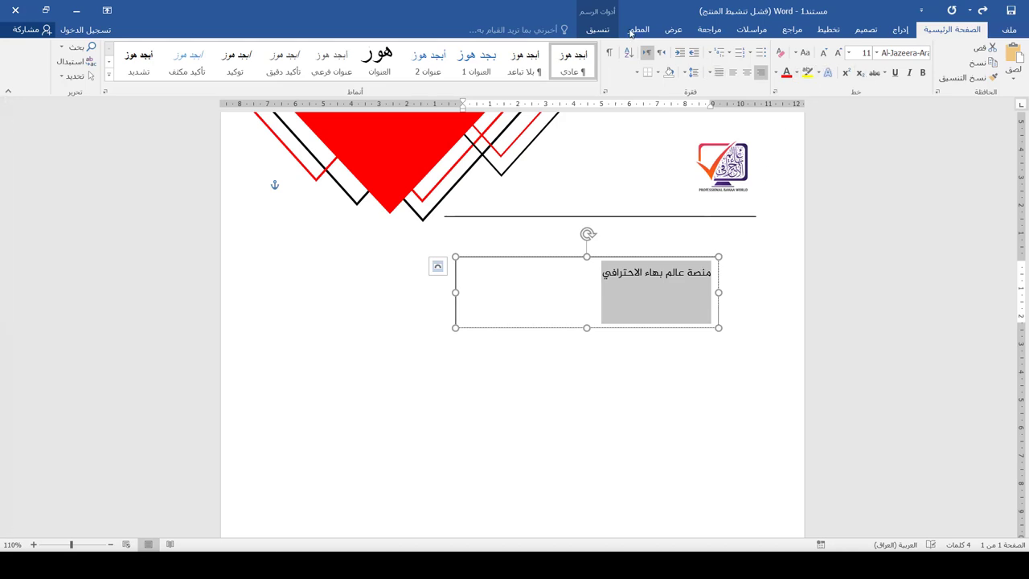
# Remove the text box's outline and fill, then fit it at 1.13 cm high between the logo and the line
pyautogui.click(597, 28)
pyautogui.click(706, 69)
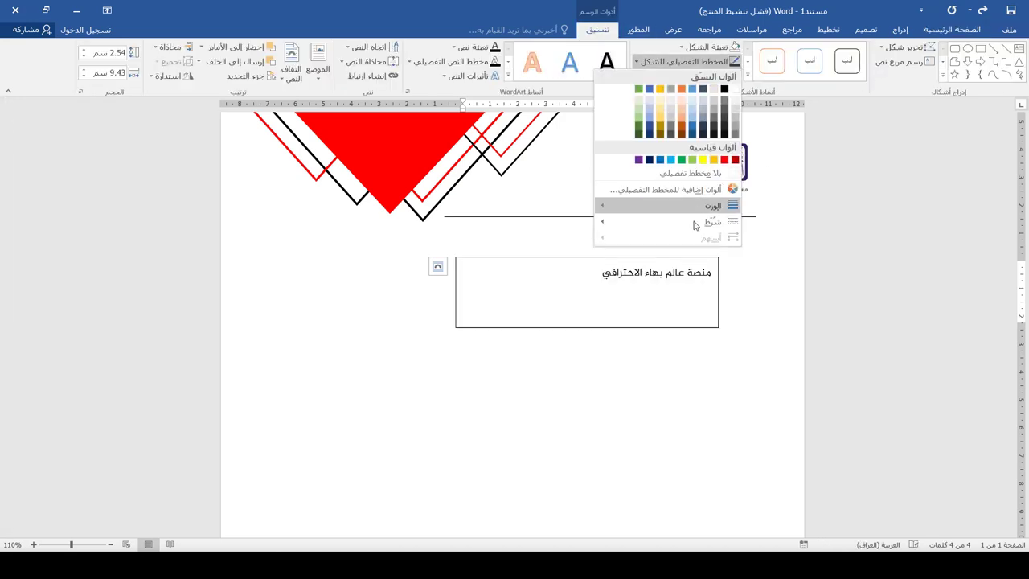
pyautogui.click(705, 123)
pyautogui.click(708, 47)
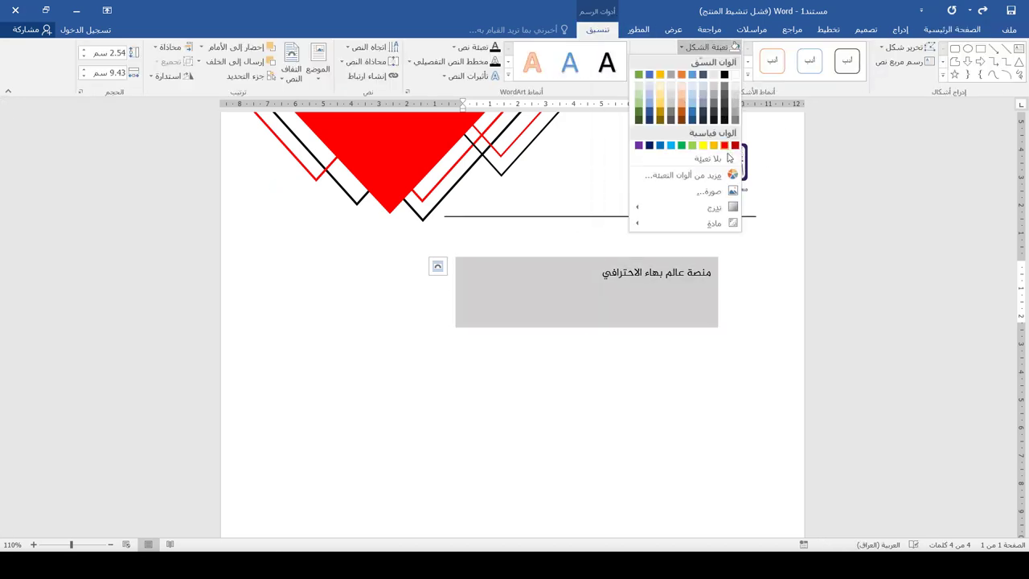
pyautogui.click(683, 160)
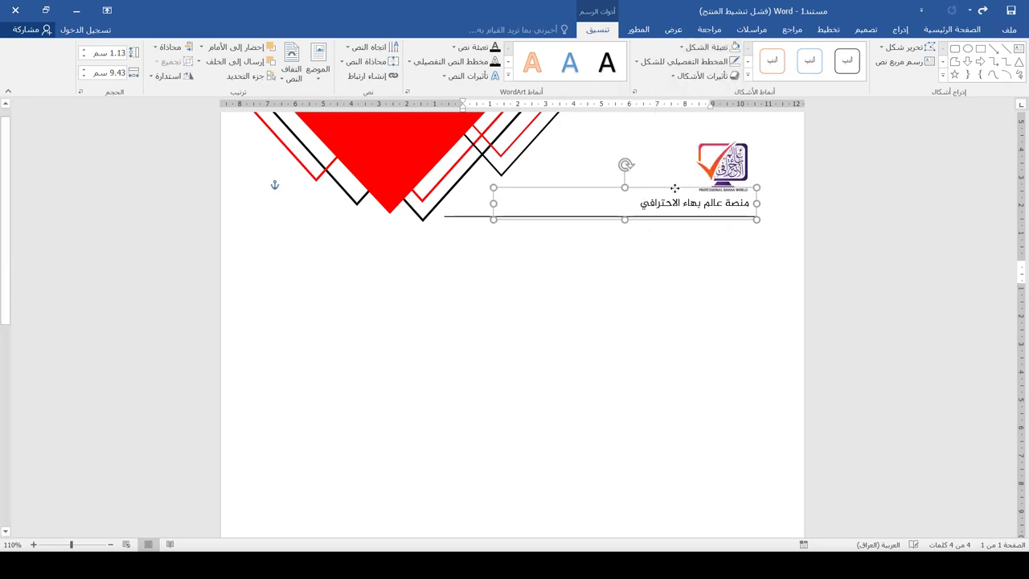
# Set the word "منصة" in Al-Jazeera-Arabic-Bold and increase the platform name's font size to 12
pyautogui.click(949, 29)
pyautogui.click(877, 53)
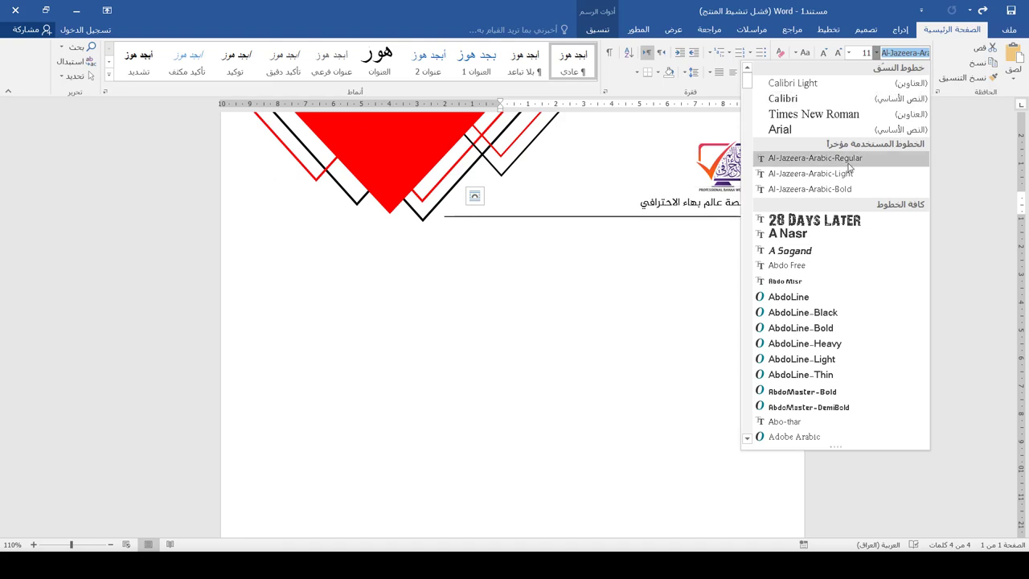
pyautogui.click(849, 188)
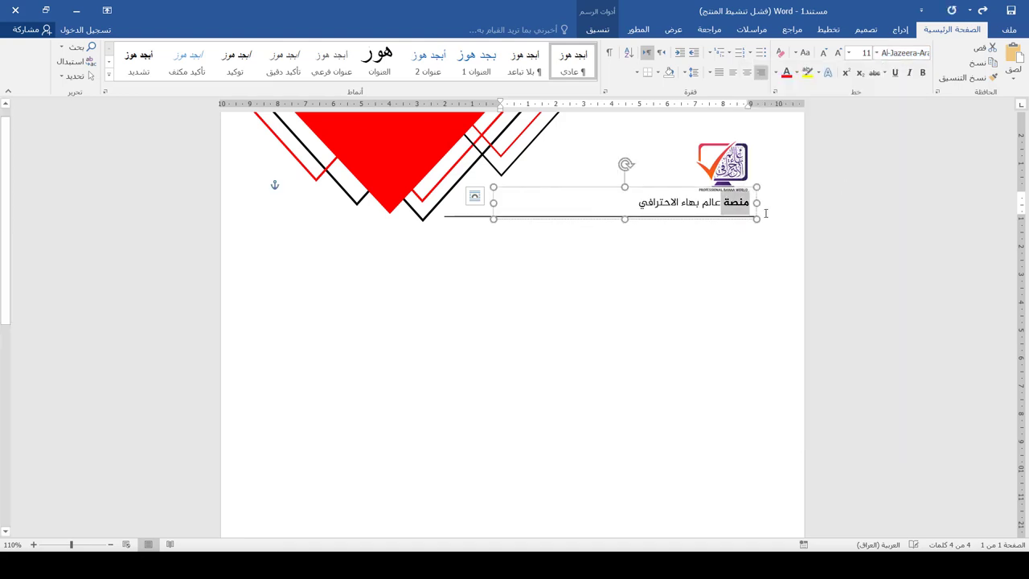
pyautogui.click(840, 53)
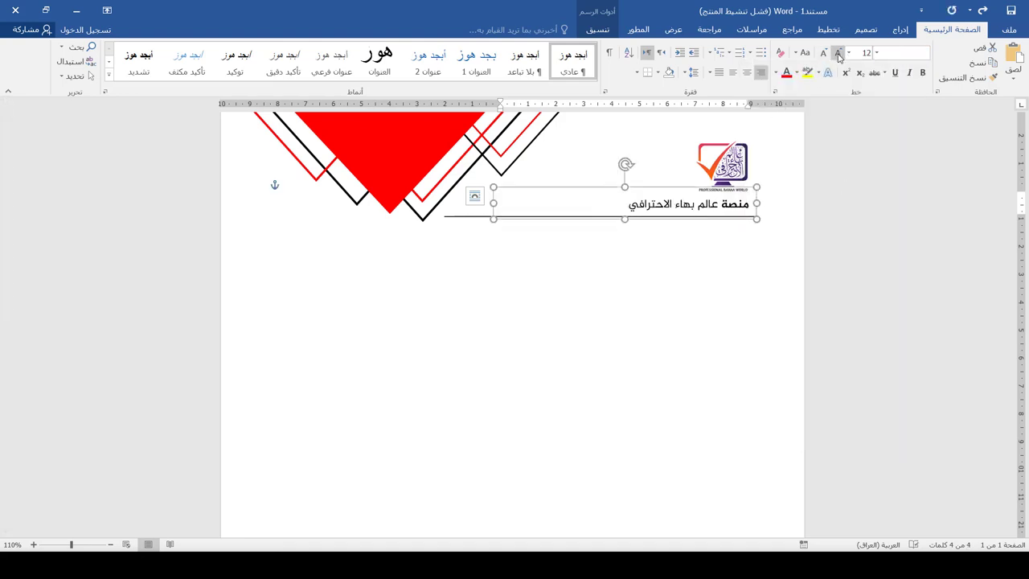
pyautogui.click(658, 277)
pyautogui.scroll(-3, 563, 287)
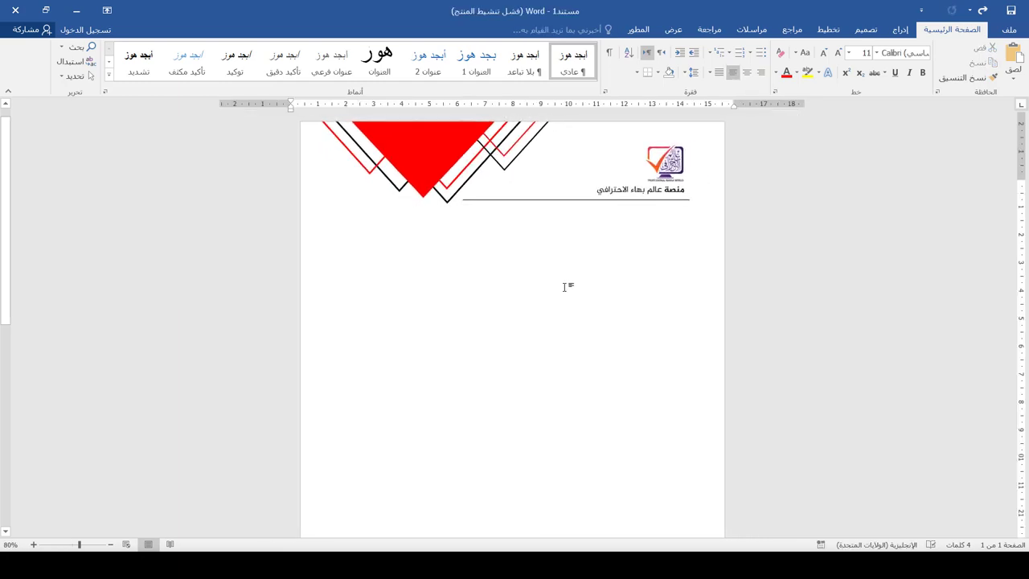
# Duplicate the platform name's text box below the line and widen the copy leftward to nearly the page's full width
pyautogui.click(901, 30)
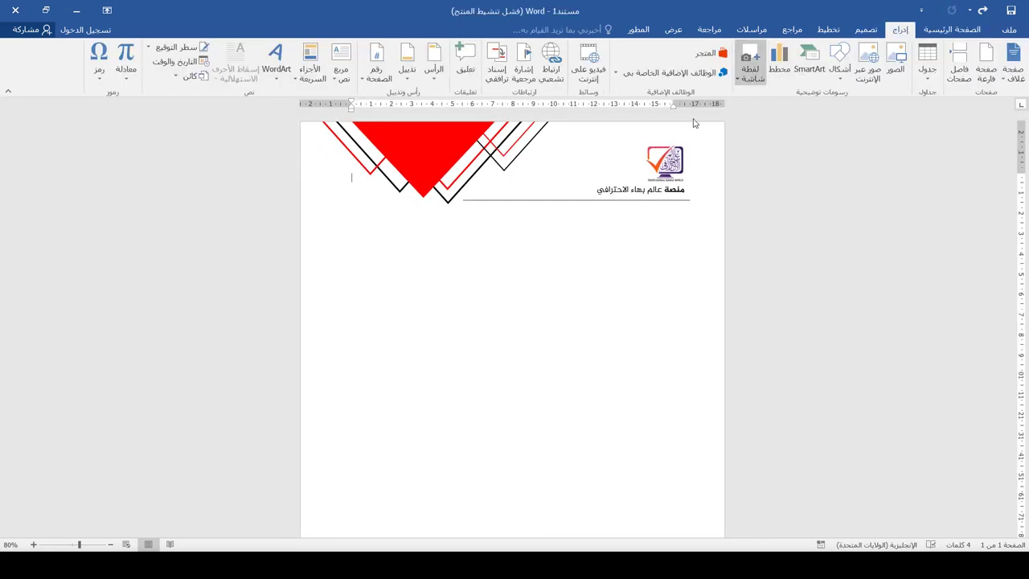
pyautogui.click(629, 187)
pyautogui.click(622, 179)
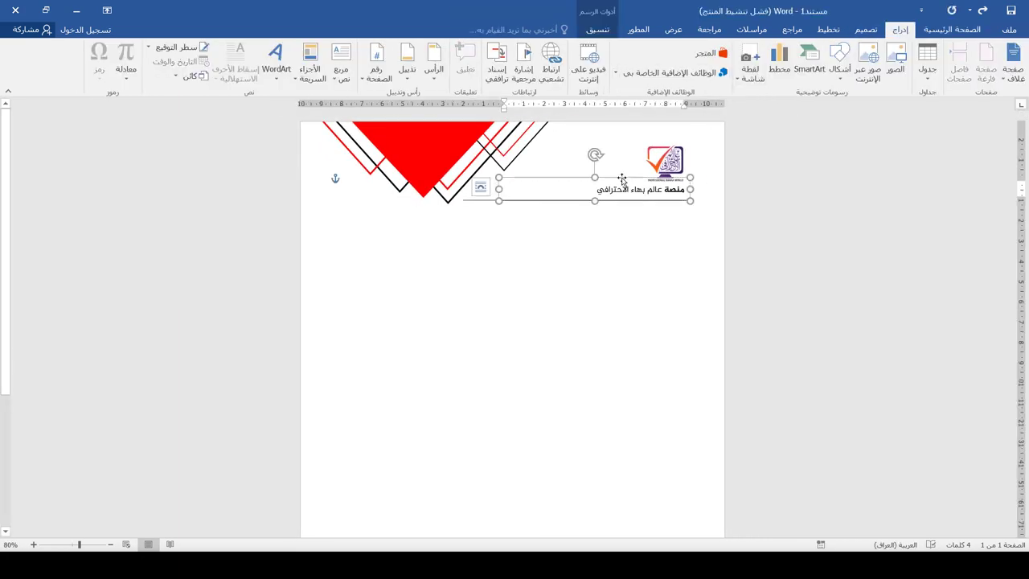
pyautogui.moveTo(622, 178); pyautogui.dragTo(623, 222)
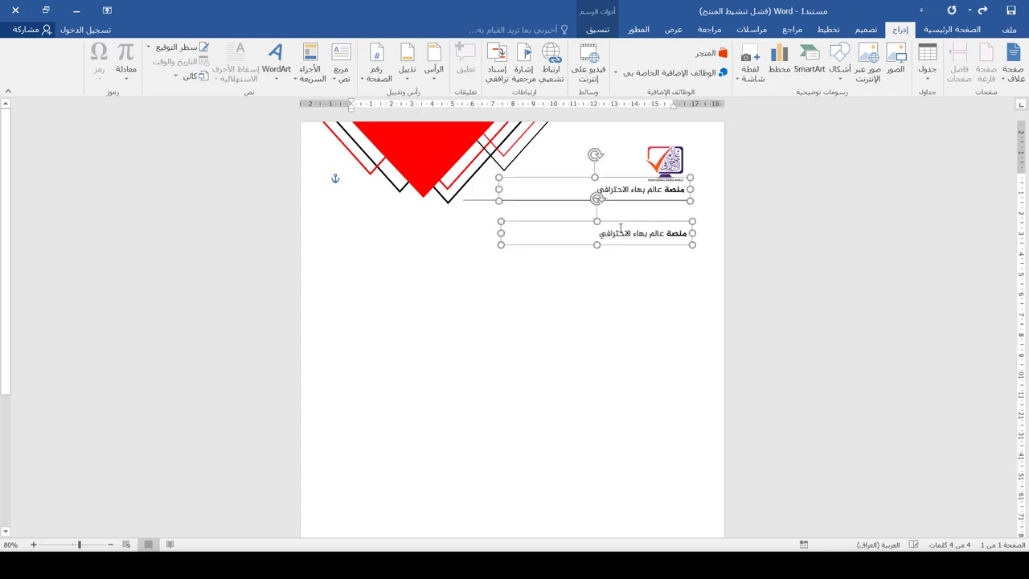
pyautogui.click(564, 269)
pyautogui.click(619, 235)
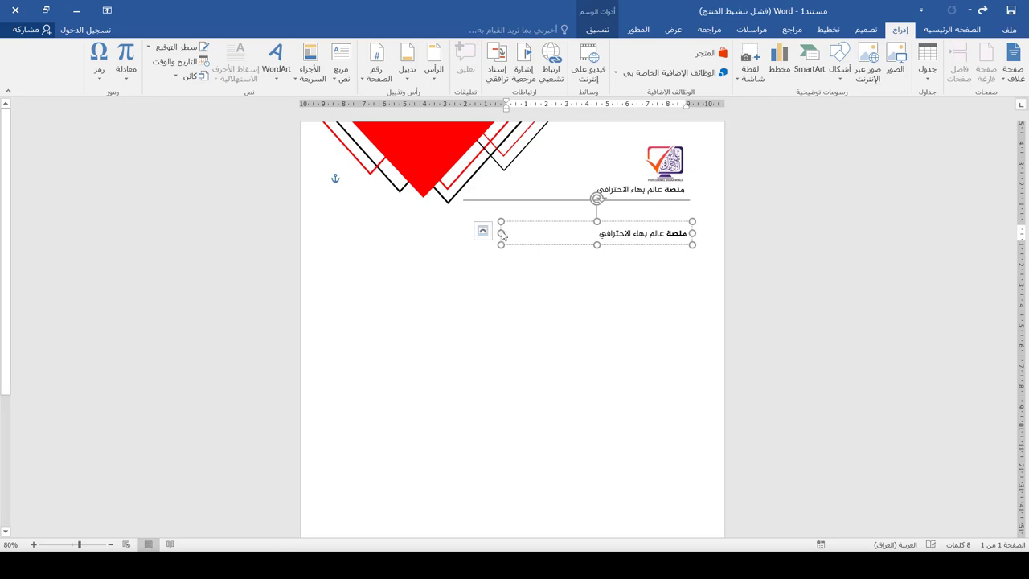
pyautogui.moveTo(501, 232); pyautogui.dragTo(333, 234)
# Replace the copied box's text with "الى/ رئيس شركة الاتصالات العراقية" and move the box slightly up toward the line
pyautogui.tripleClick(609, 234)
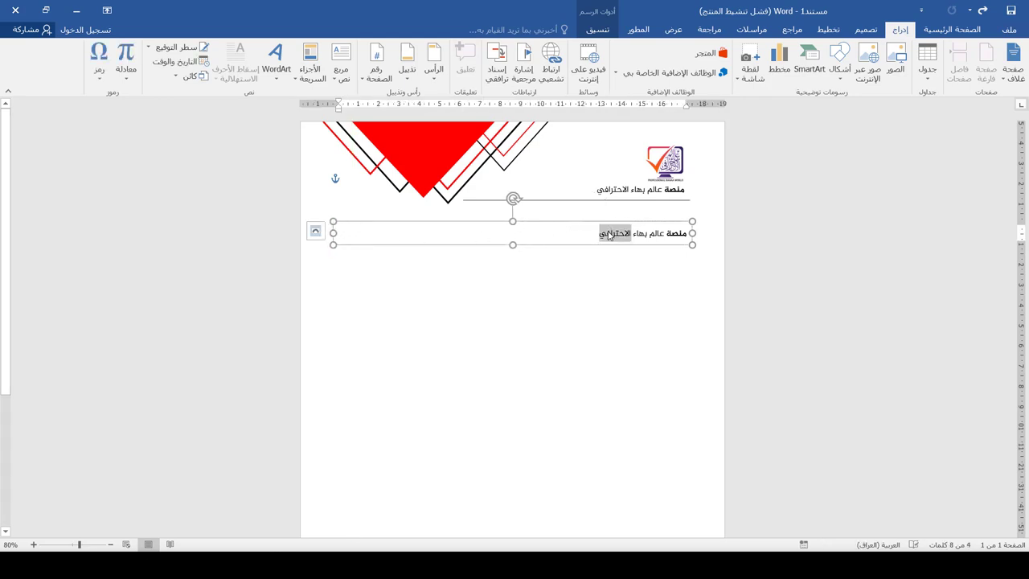
pyautogui.write('الح')
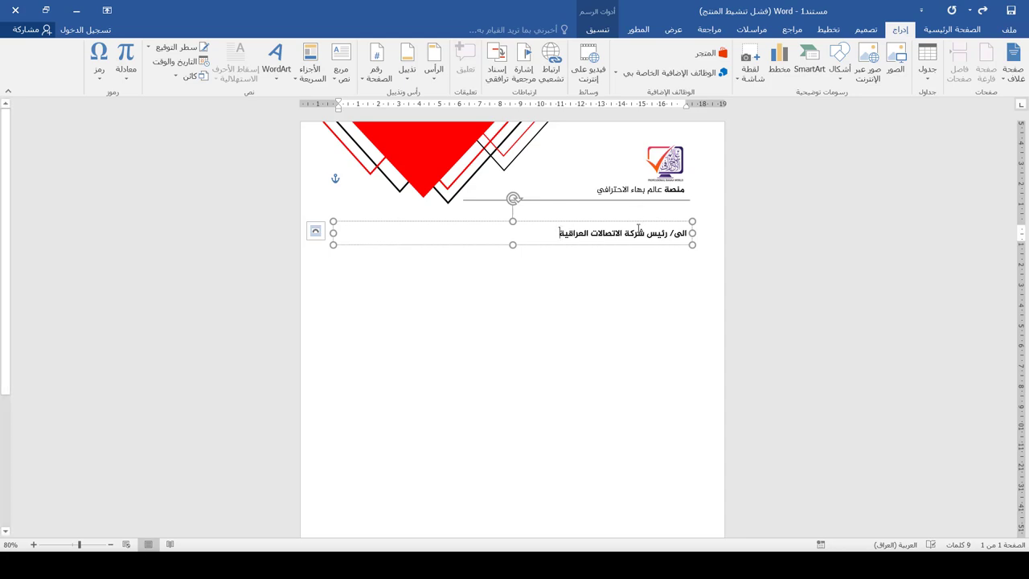
pyautogui.moveTo(633, 225); pyautogui.dragTo(636, 218)
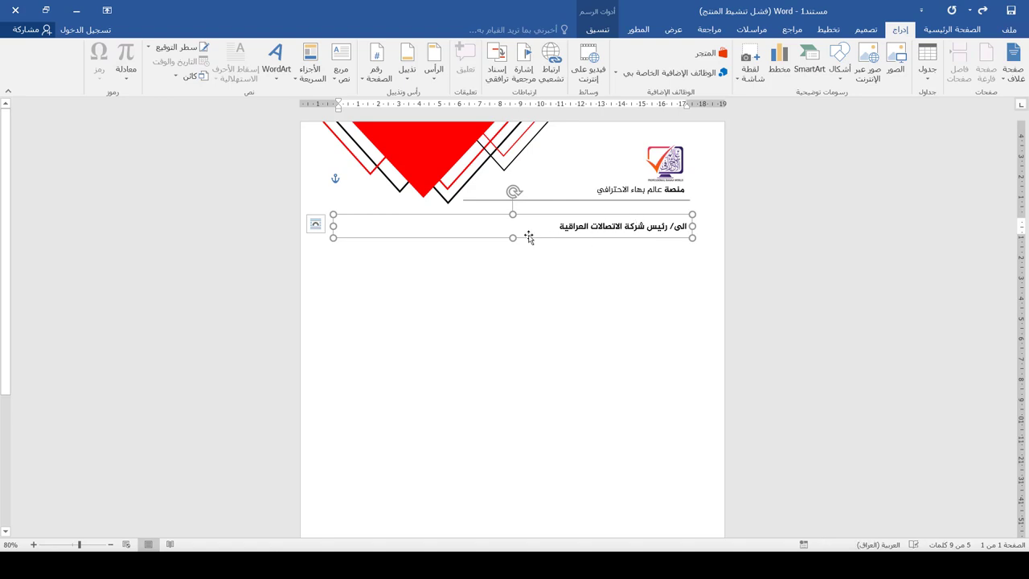
# Extend the letter's text box downward and add a second line reading "م/ تعاون فني"
pyautogui.moveTo(513, 238); pyautogui.dragTo(512, 408)
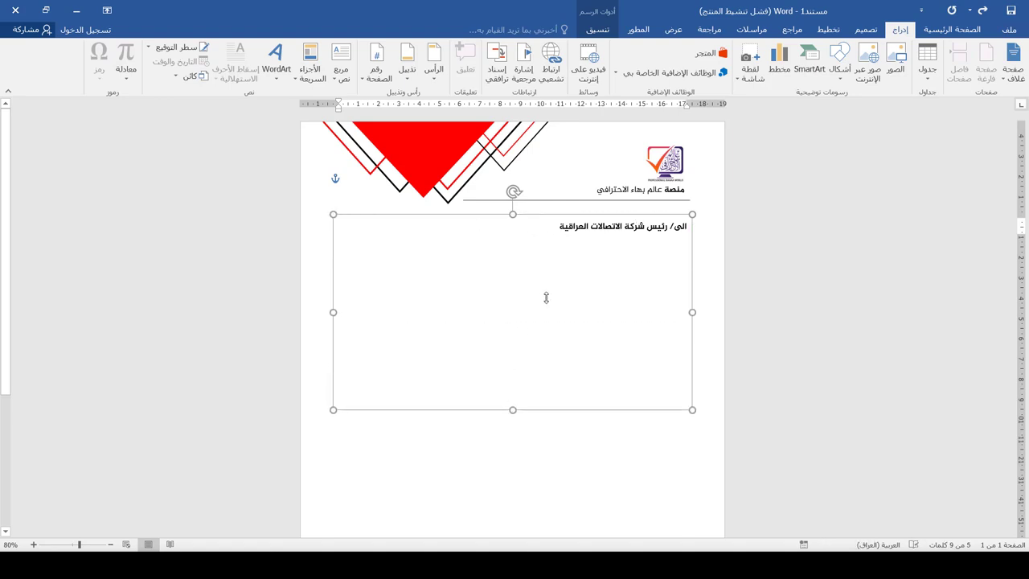
pyautogui.tripleClick(549, 235)
pyautogui.click(558, 238)
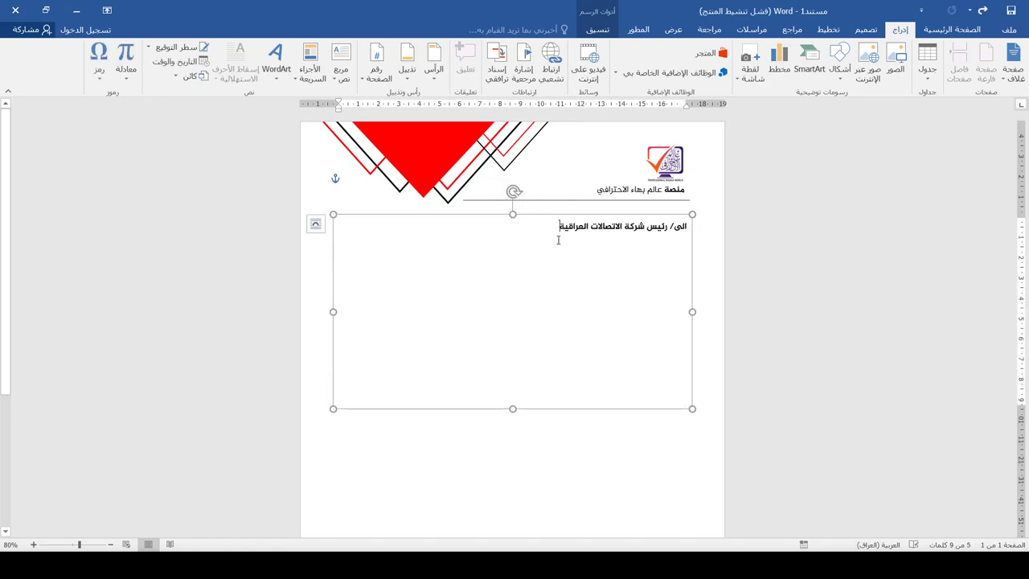
pyautogui.write('م')
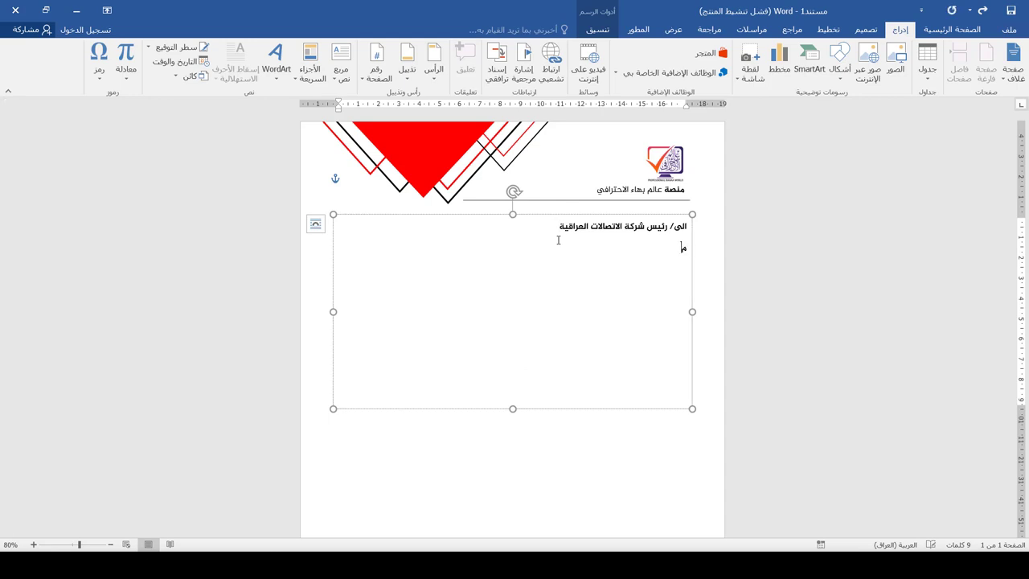
pyautogui.write('/ تعاون فني')
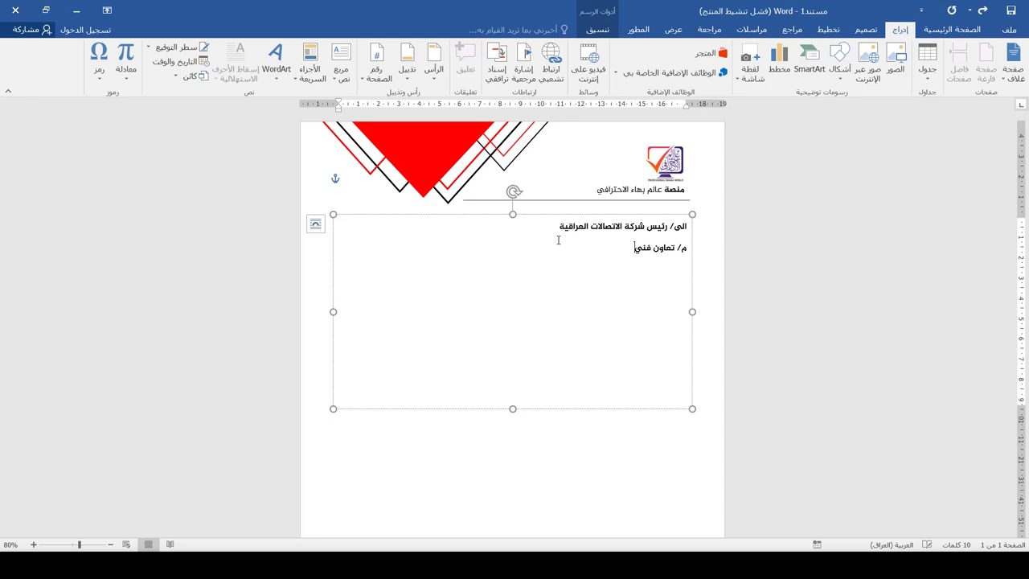
# Center the subject line "م/ تعاون فني" in the text box
pyautogui.doubleClick(663, 250)
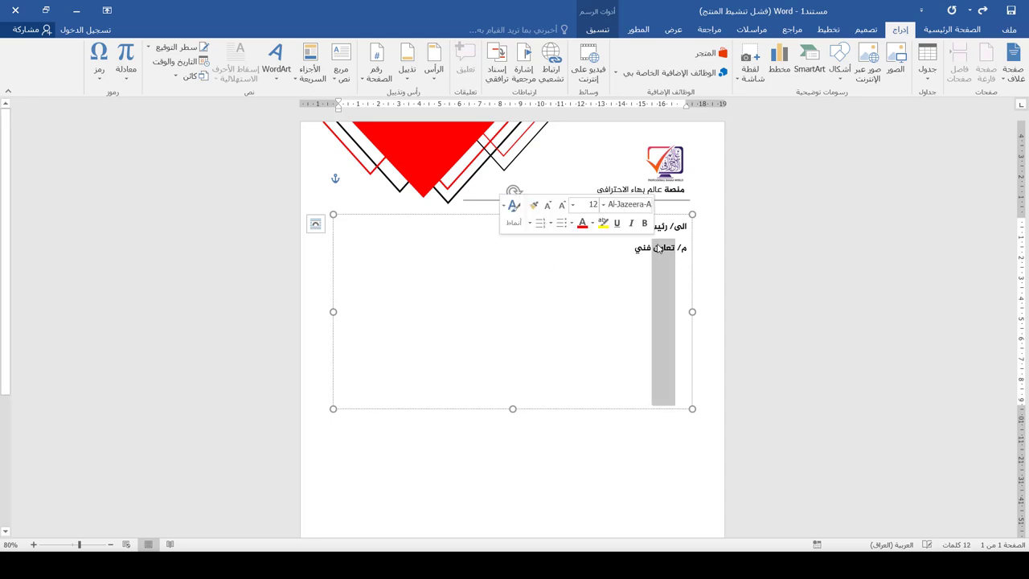
pyautogui.click(953, 29)
pyautogui.click(750, 73)
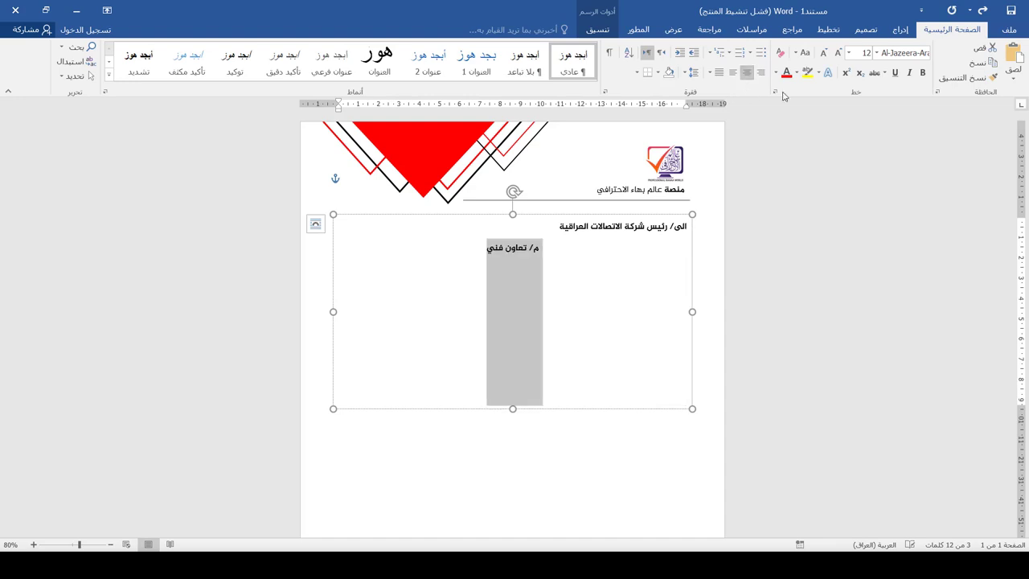
# Underline the subject line and add the greeting "السلام عليكم" right-aligned on the line below it
pyautogui.click(896, 72)
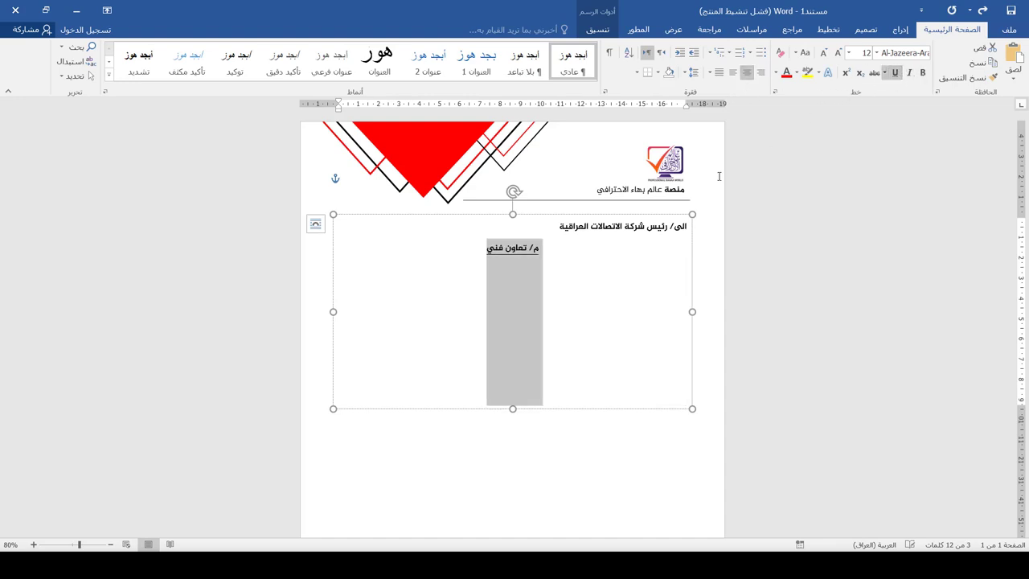
pyautogui.click(463, 253)
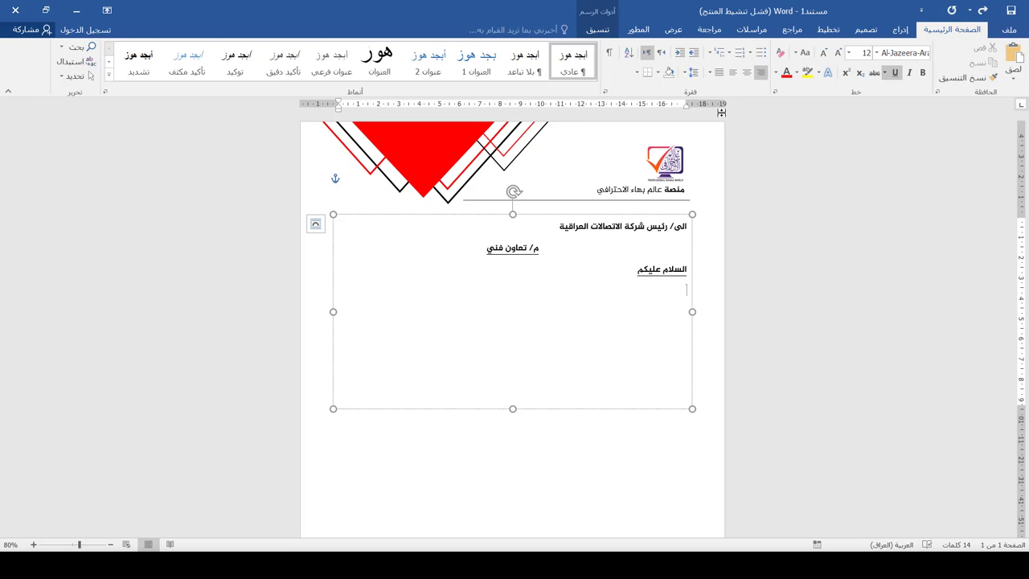
# Insert five paragraphs of Arabic sample text below the greeting as the letter's body
pyautogui.hotkey('alt', 'shift')
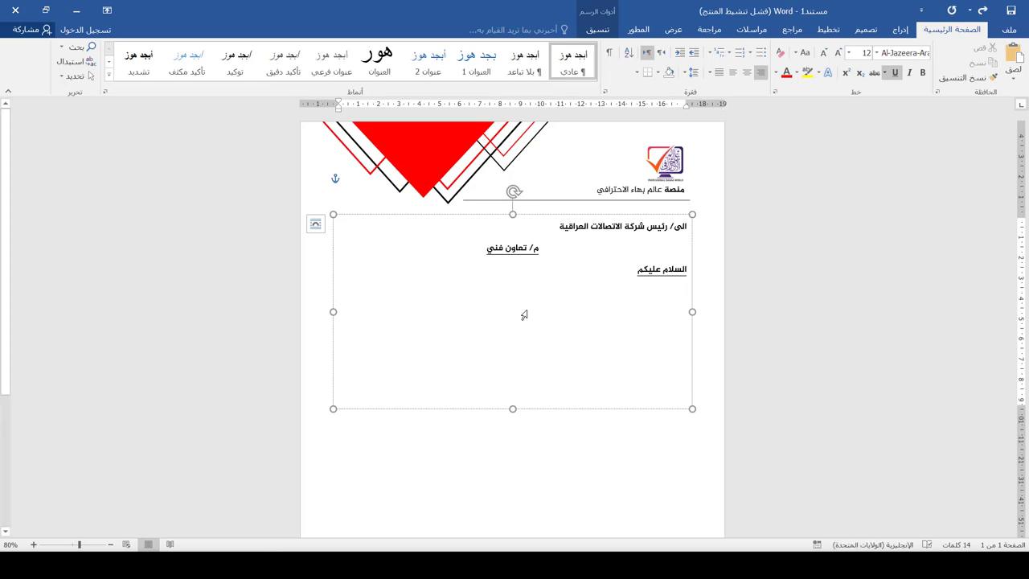
pyautogui.hotkey('ctrl', 'v')
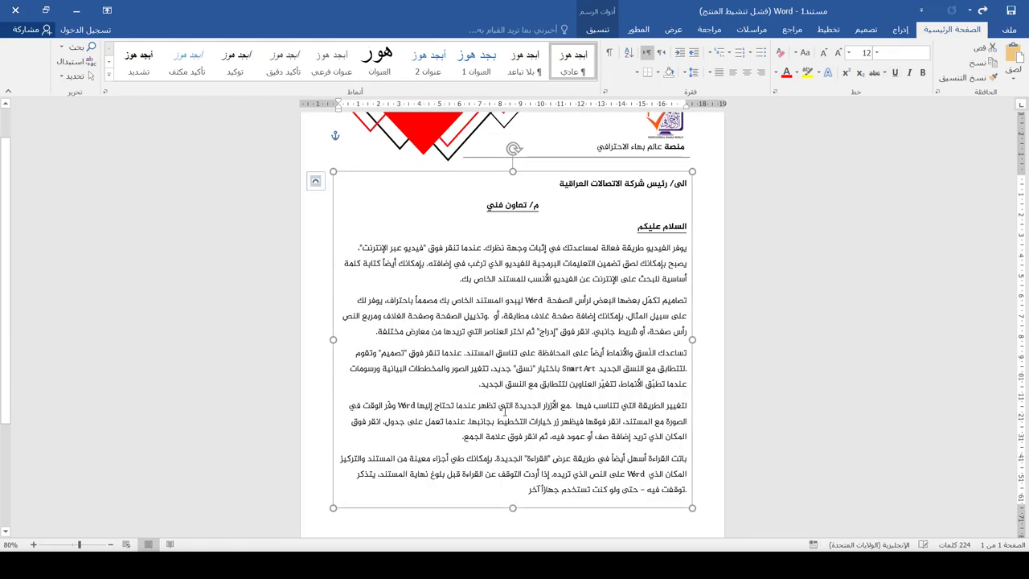
# Justify the letter's body paragraphs and set their text direction to right-to-left
pyautogui.moveTo(508, 479); pyautogui.dragTo(351, 264)
pyautogui.moveTo(661, 264); pyautogui.dragTo(685, 248)
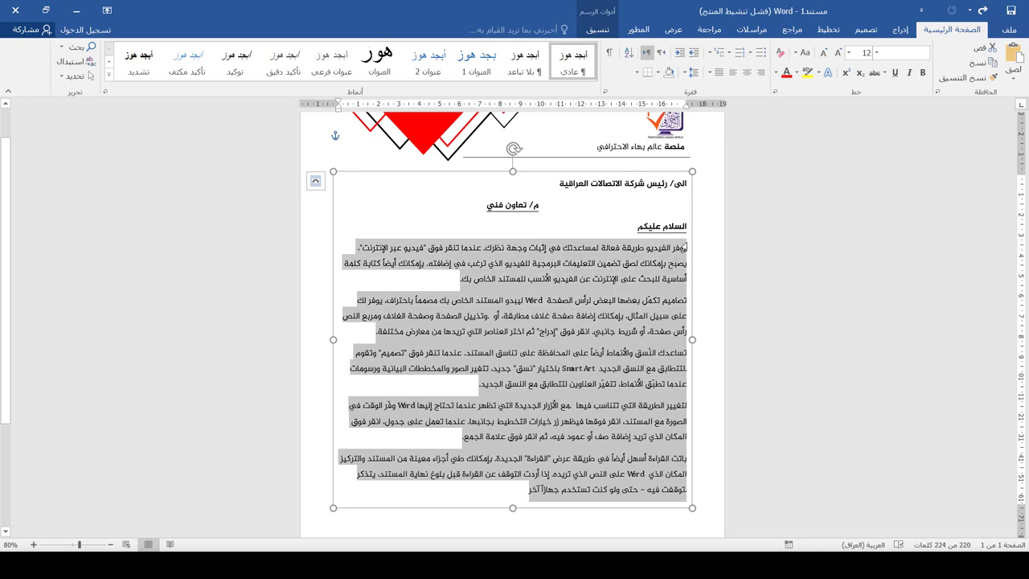
pyautogui.click(689, 73)
pyautogui.click(682, 74)
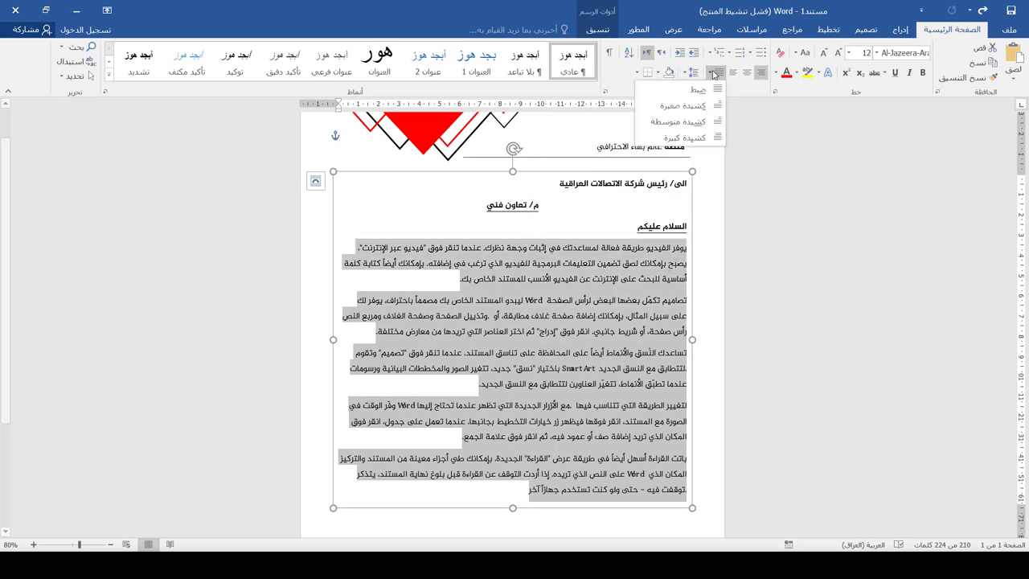
pyautogui.hotkey('ctrl', 'j')
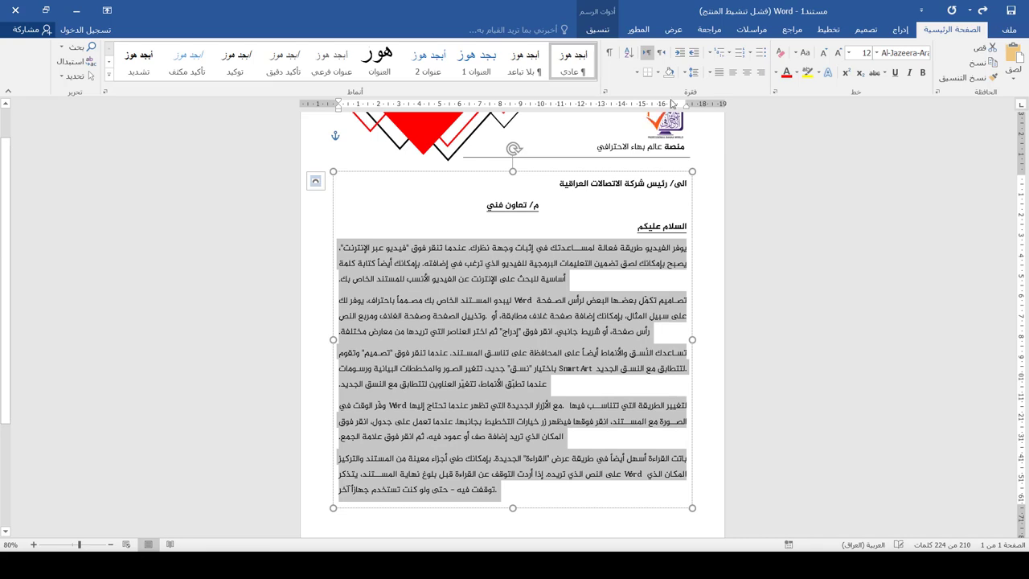
pyautogui.click(664, 55)
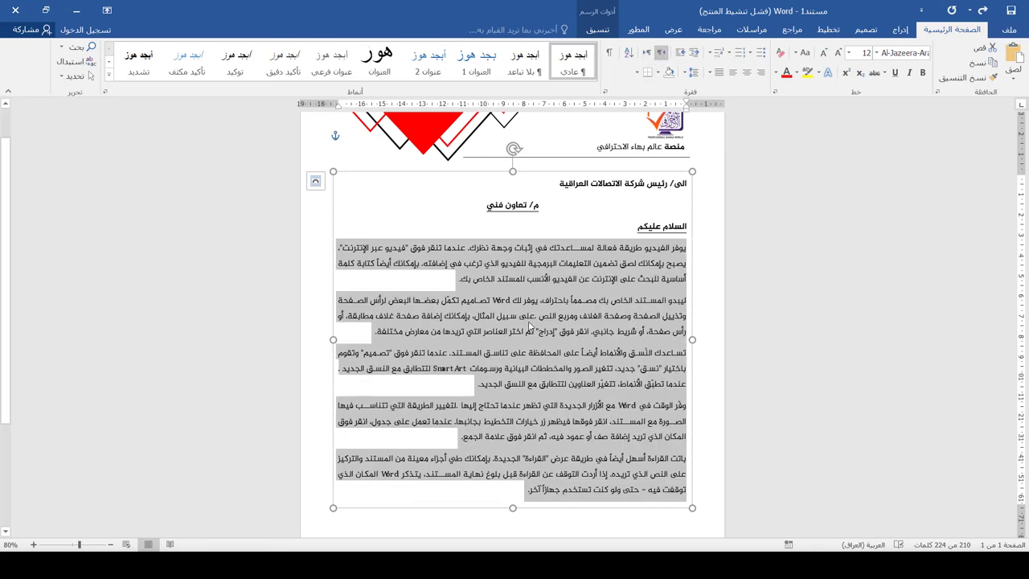
# Extend the letter's text box downward and add the closing line "مع فائق الود والتقدير" after the last paragraph
pyautogui.scroll(-2, 507, 378)
pyautogui.scroll(-2, 516, 402)
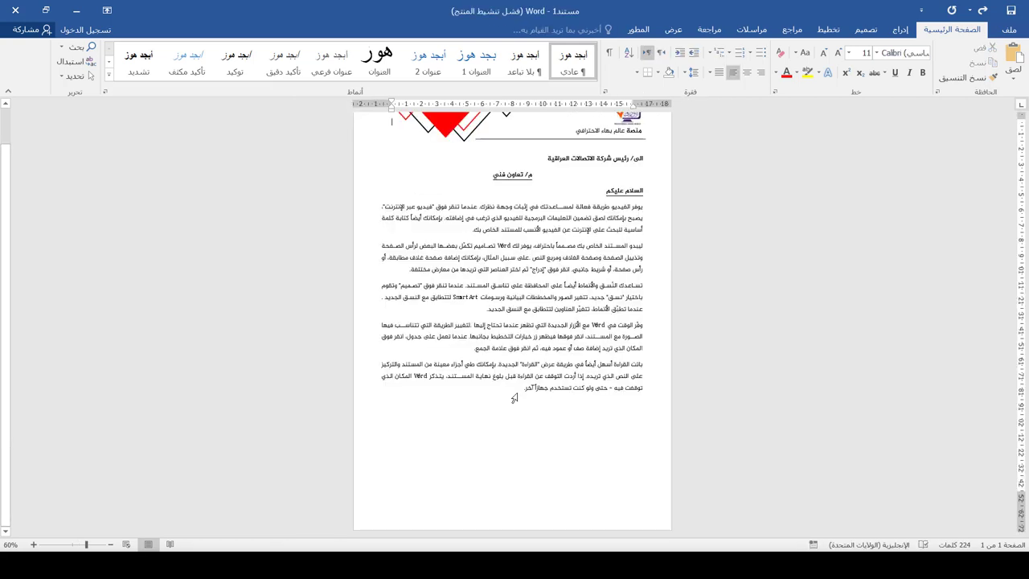
pyautogui.moveTo(516, 398); pyautogui.dragTo(514, 425)
pyautogui.click(522, 391)
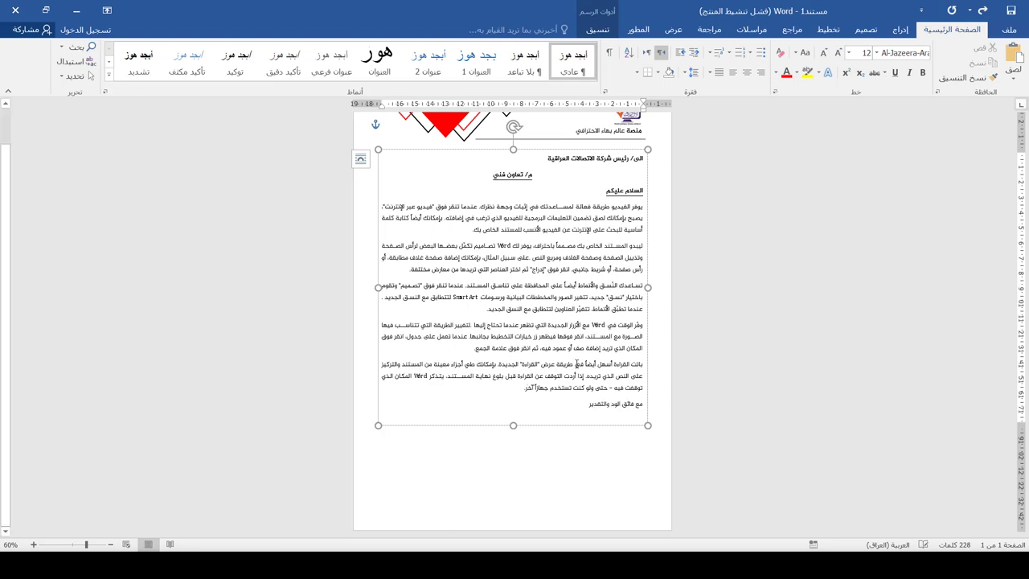
# Set the font of the closing line "مع فائق الود والتقدير" to Al-Jazeera-Arabic-Bold
pyautogui.moveTo(643, 403); pyautogui.dragTo(588, 405)
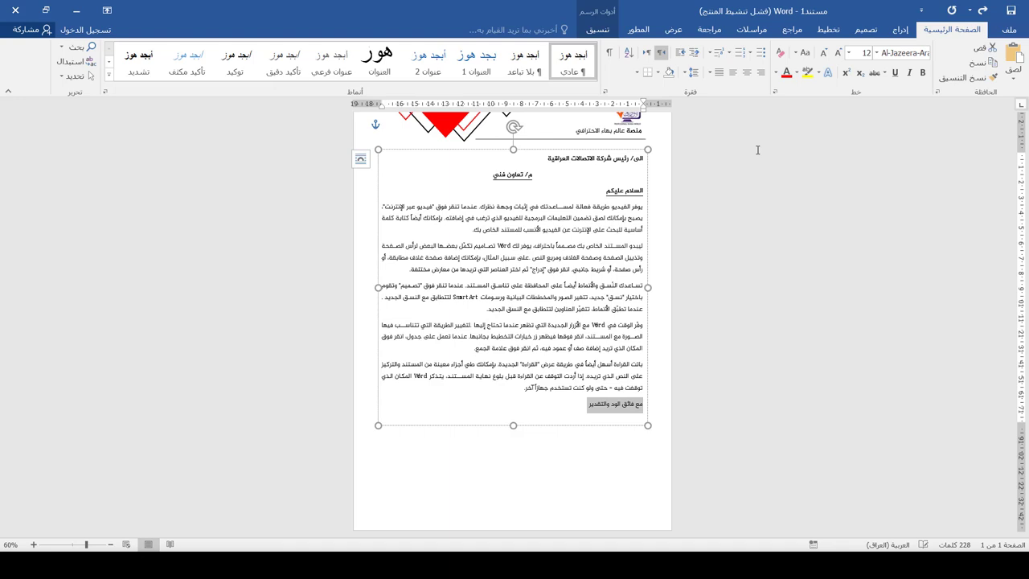
pyautogui.click(876, 59)
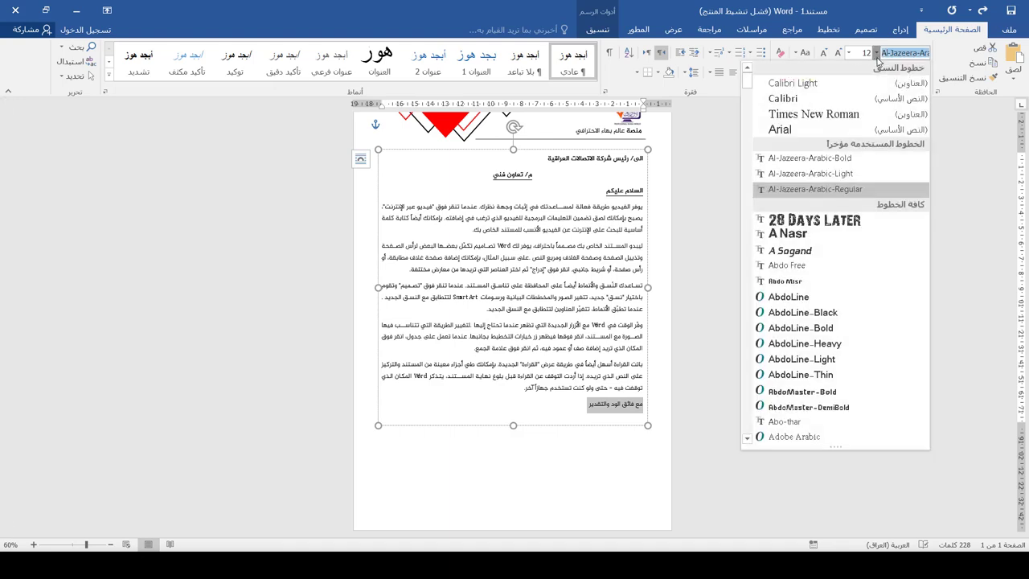
pyautogui.click(837, 159)
pyautogui.click(710, 273)
# Save the document as "قالب ورق المخاطبات الرسمية" in Word Document (*.docx) format
pyautogui.hotkey('ctrl', 's')
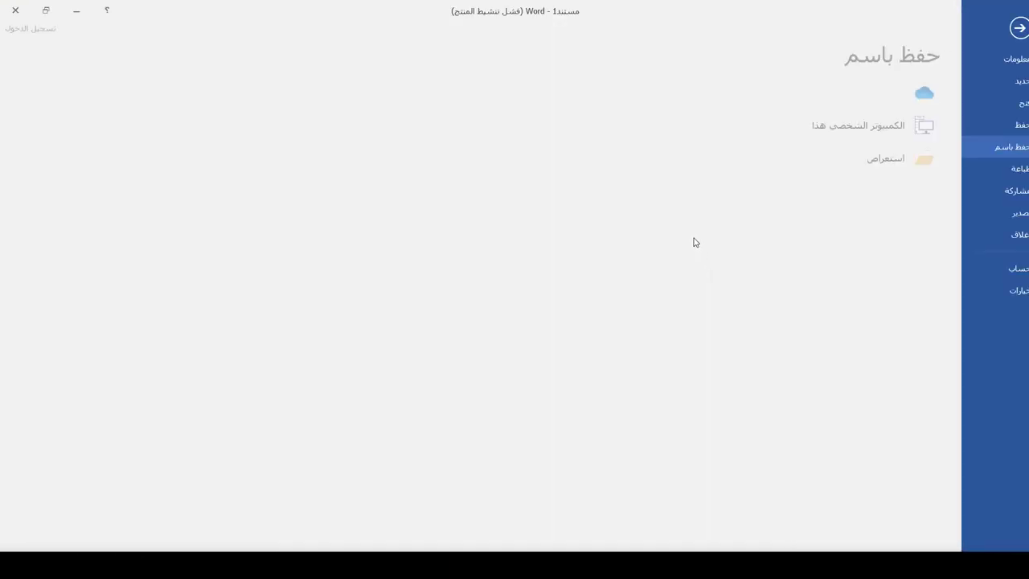
pyautogui.click(904, 122)
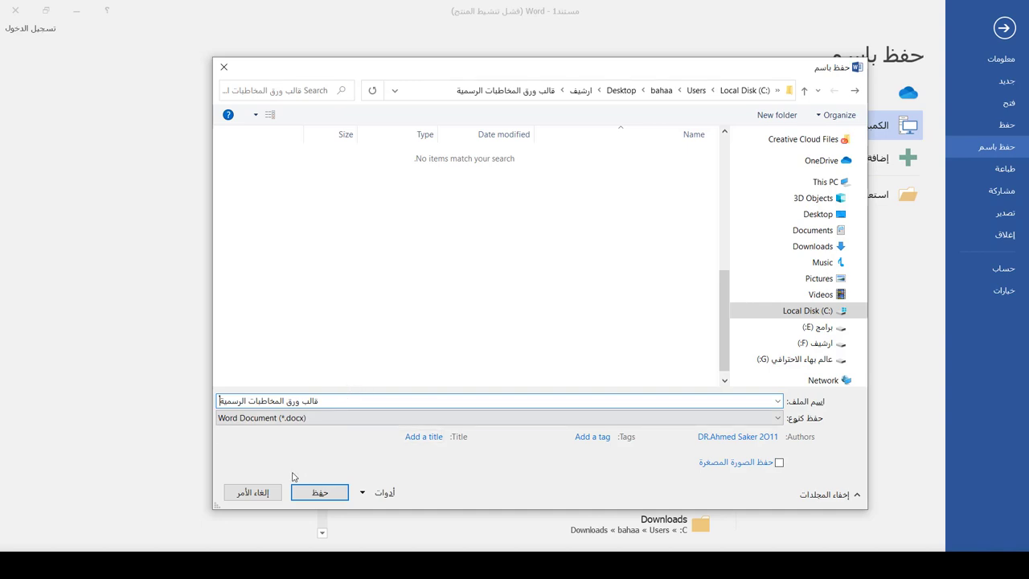
pyautogui.click(318, 491)
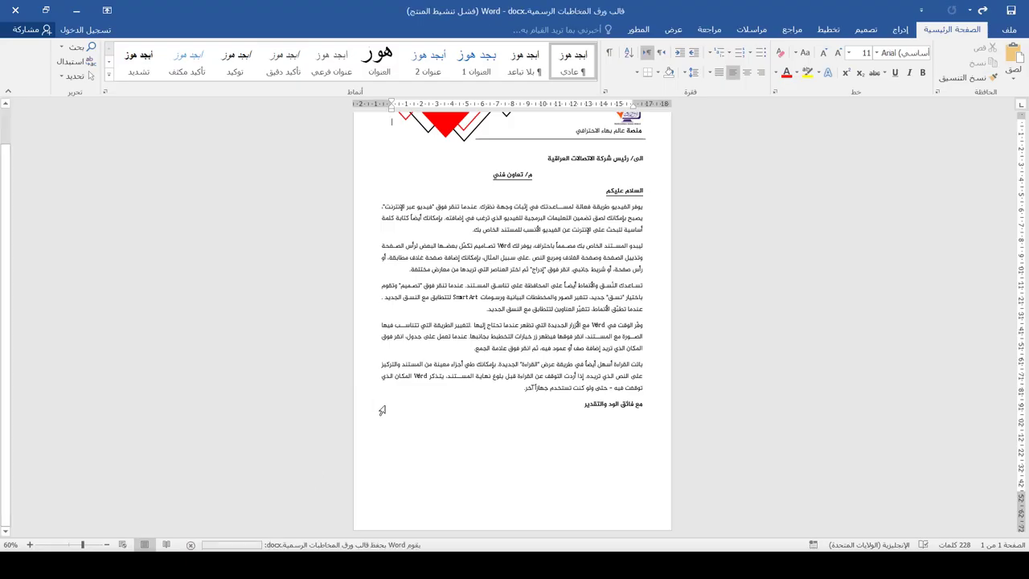
pyautogui.click(390, 426)
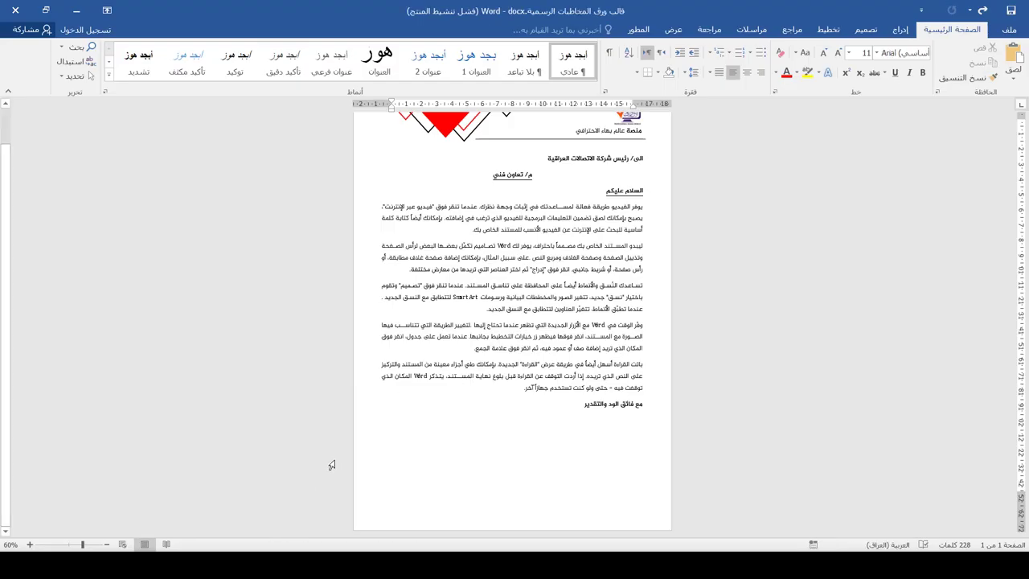
# Copy the solid red triangle to the bottom of the page and rotate the copy to point upward
pyautogui.scroll(2, 488, 326)
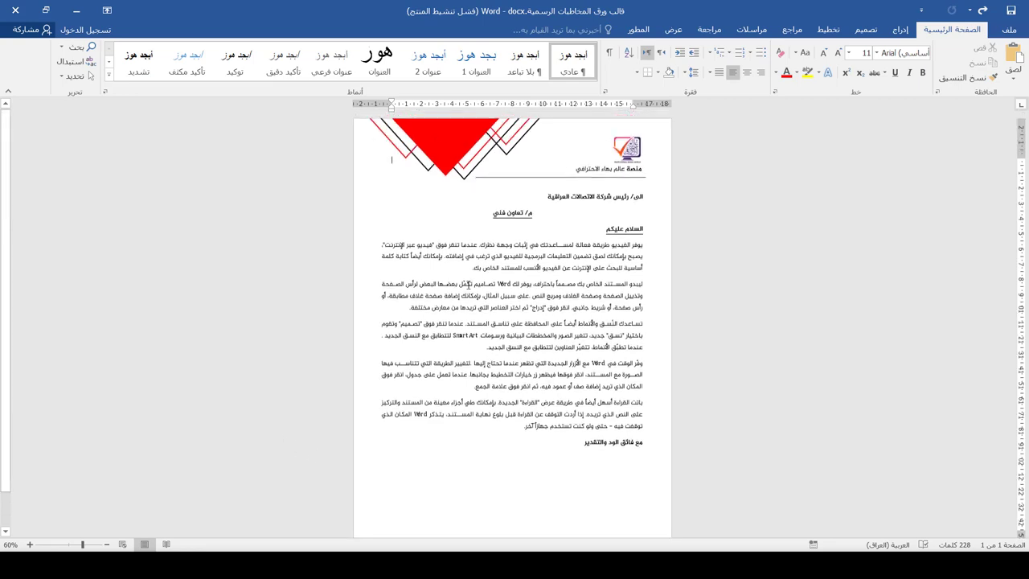
pyautogui.click(453, 143)
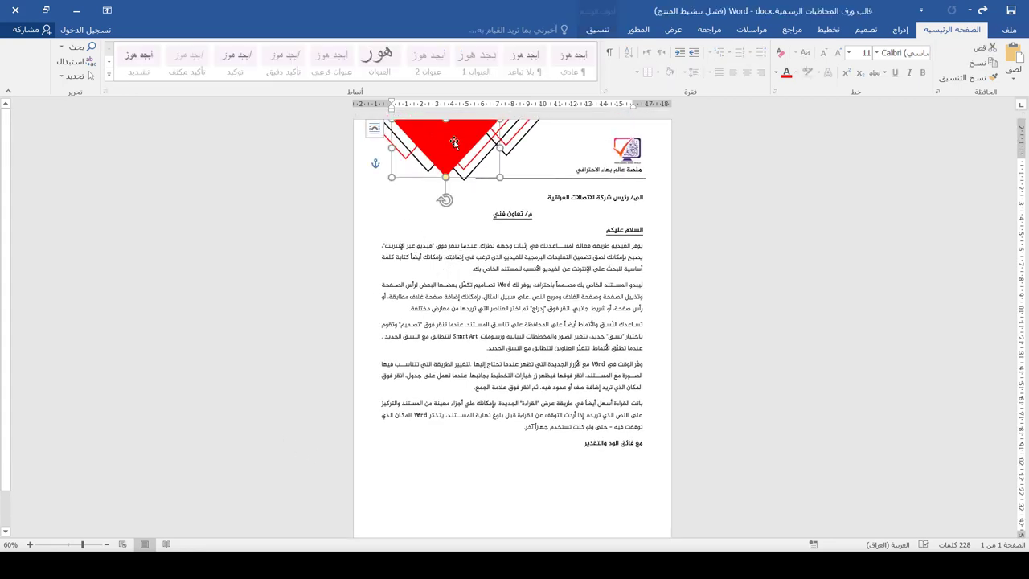
pyautogui.moveTo(455, 146); pyautogui.dragTo(464, 447)
pyautogui.click(446, 515)
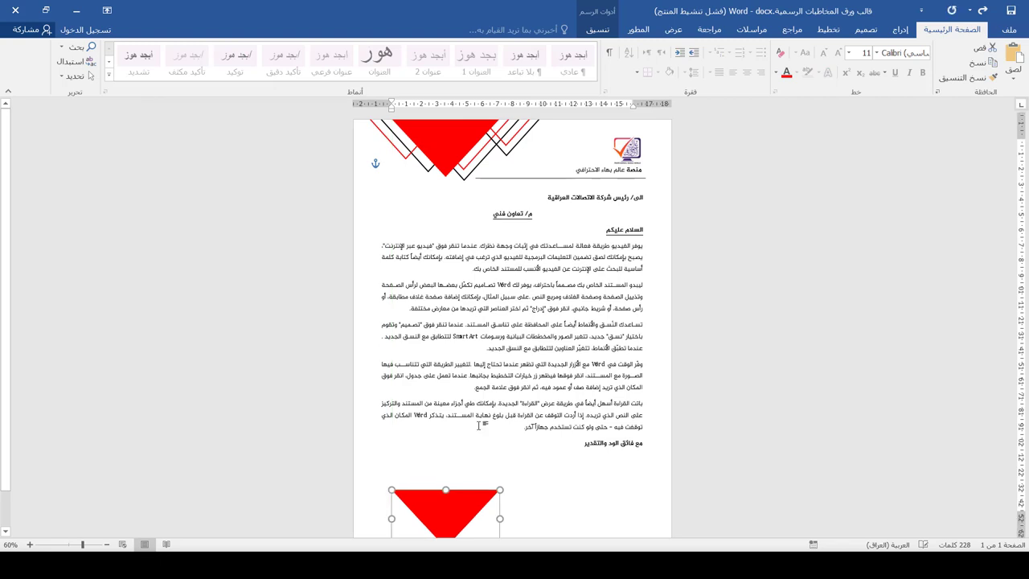
pyautogui.scroll(-1, 446, 522)
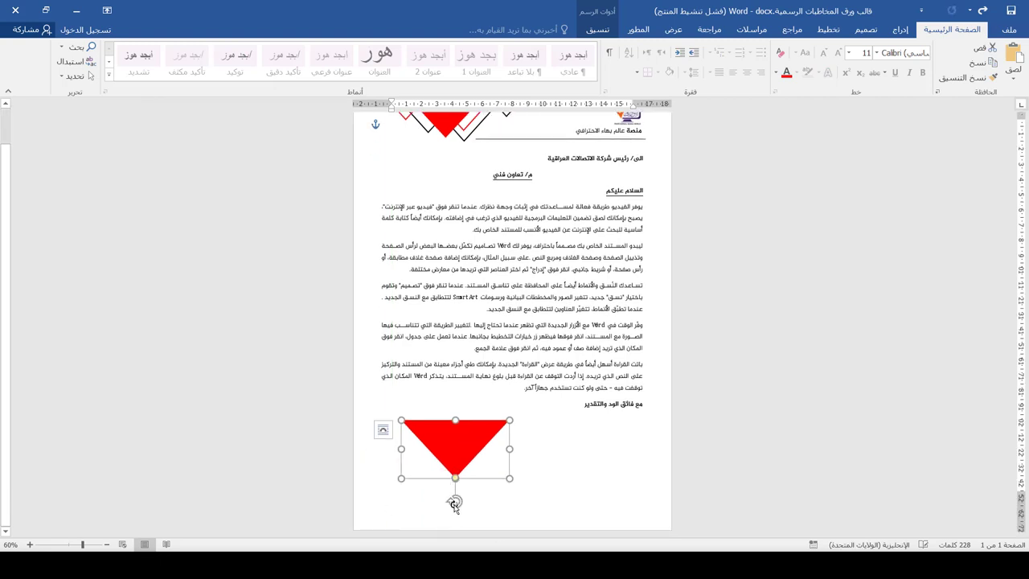
pyautogui.moveTo(447, 527); pyautogui.dragTo(458, 432)
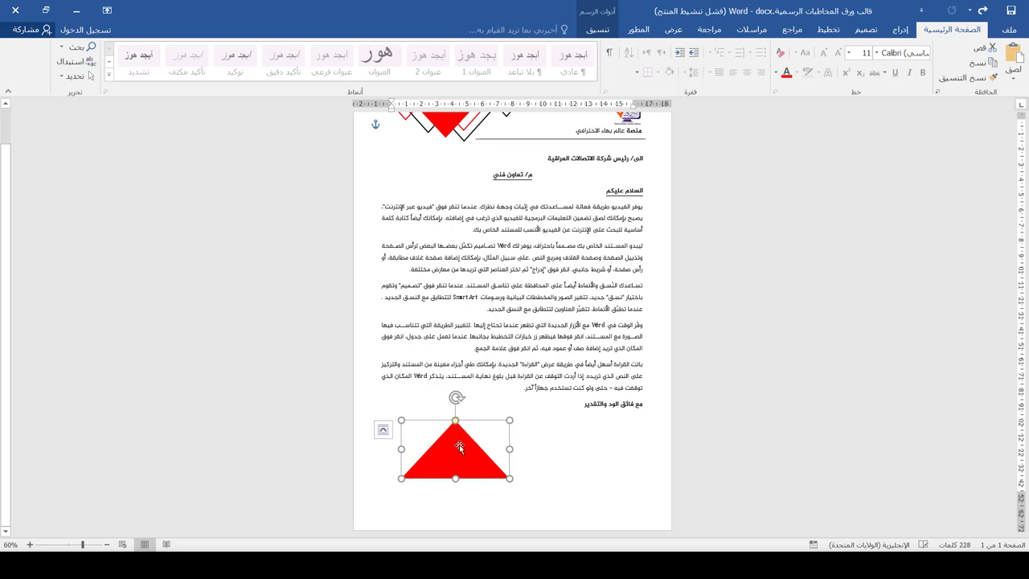
# Move the copied red triangle into the page's bottom-left corner, try enlarging it, and undo the enlargement
pyautogui.moveTo(423, 479); pyautogui.dragTo(394, 502)
pyautogui.moveTo(447, 470); pyautogui.dragTo(458, 469)
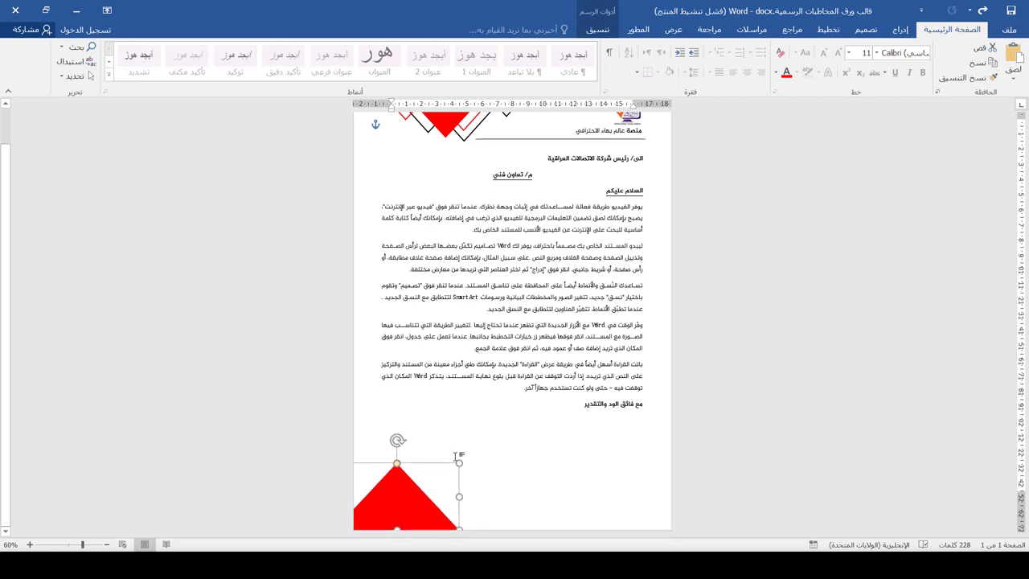
pyautogui.hotkey('ctrl', 'z')
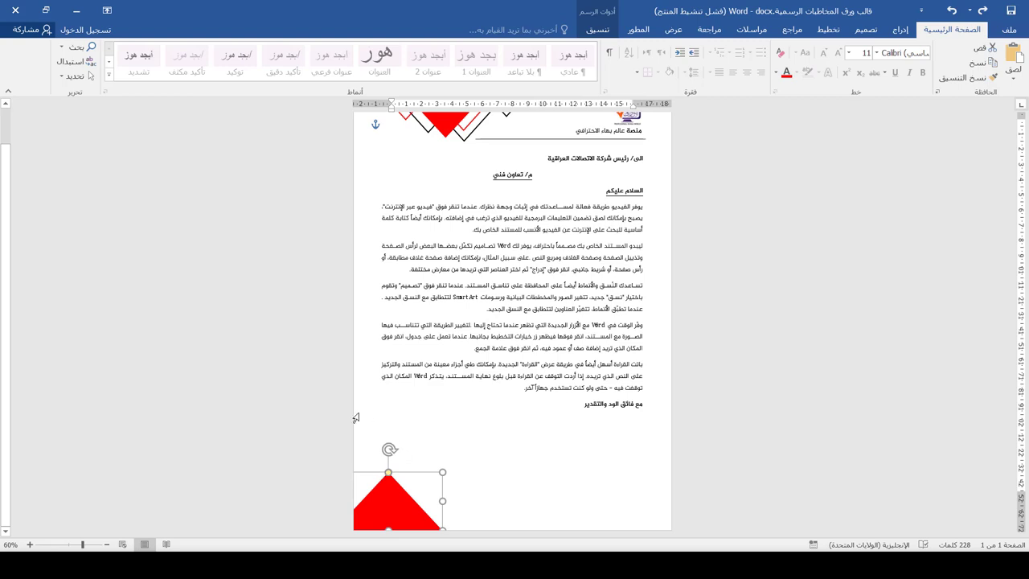
# Place an upward-pointing copy of the black outlined triangle beside the bottom red triangle and bring the red one to the front
pyautogui.click(468, 142)
pyautogui.moveTo(462, 142); pyautogui.dragTo(413, 492)
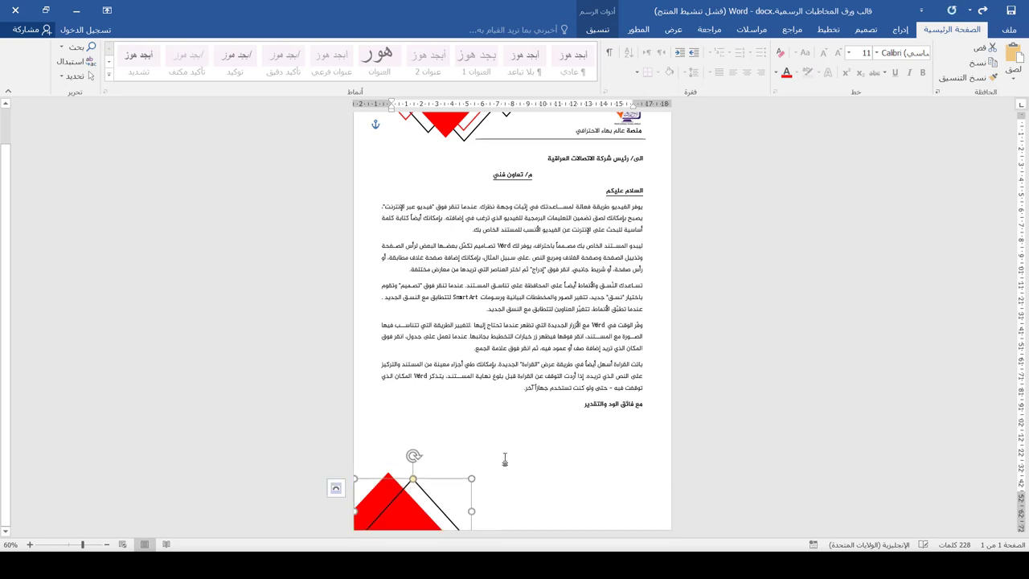
pyautogui.click(400, 429)
pyautogui.rightClick(381, 486)
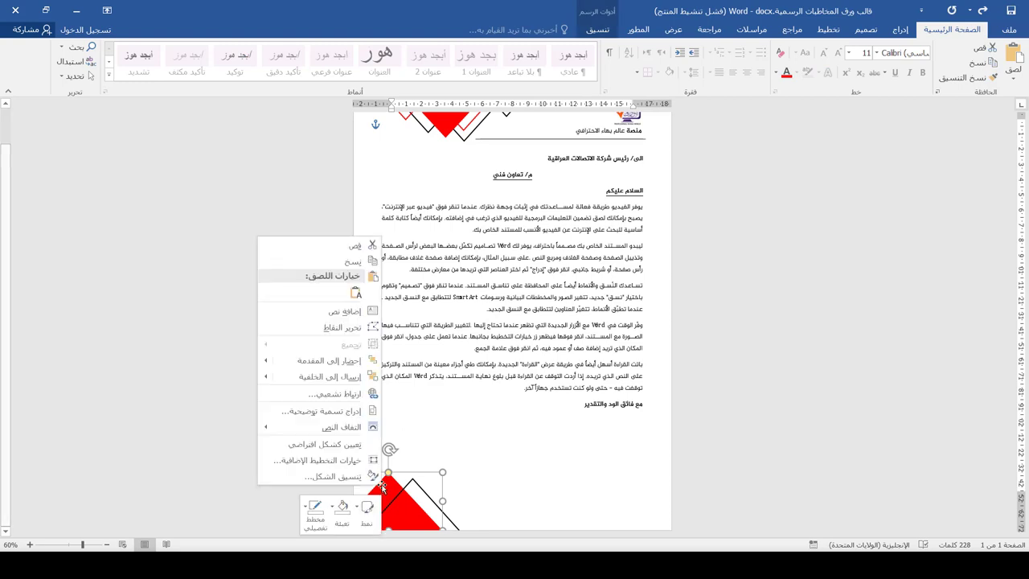
pyautogui.click(342, 366)
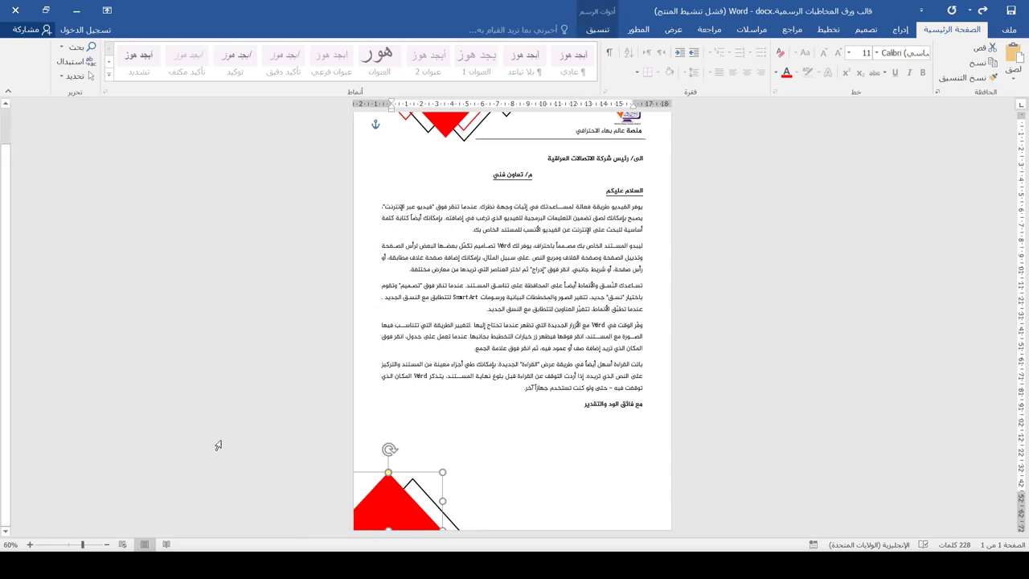
# Draw a right triangle about 2.82 by 2.82 cm below the closing line and open its rotation options
pyautogui.scroll(3, 834, 52)
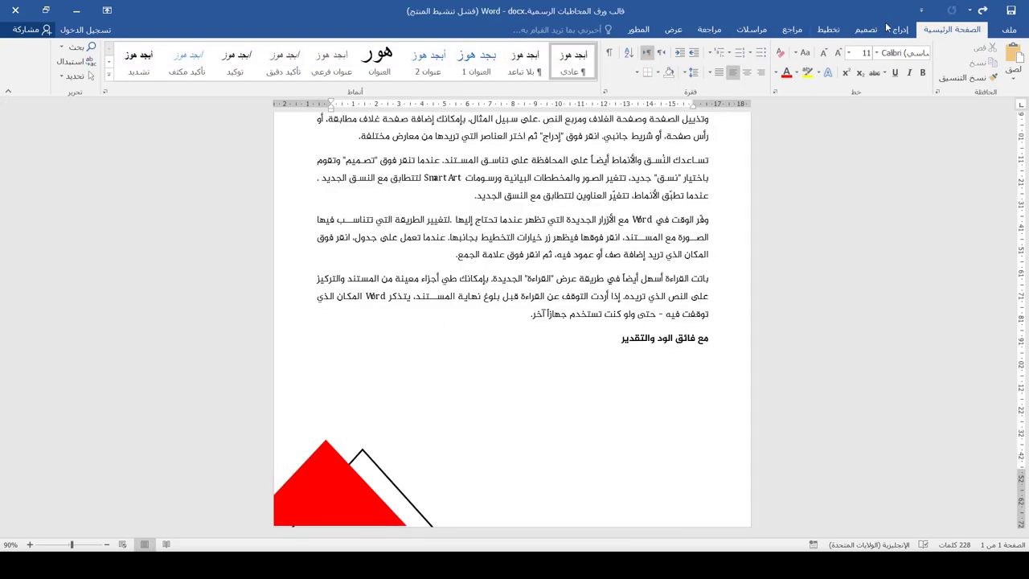
pyautogui.click(901, 29)
pyautogui.click(845, 67)
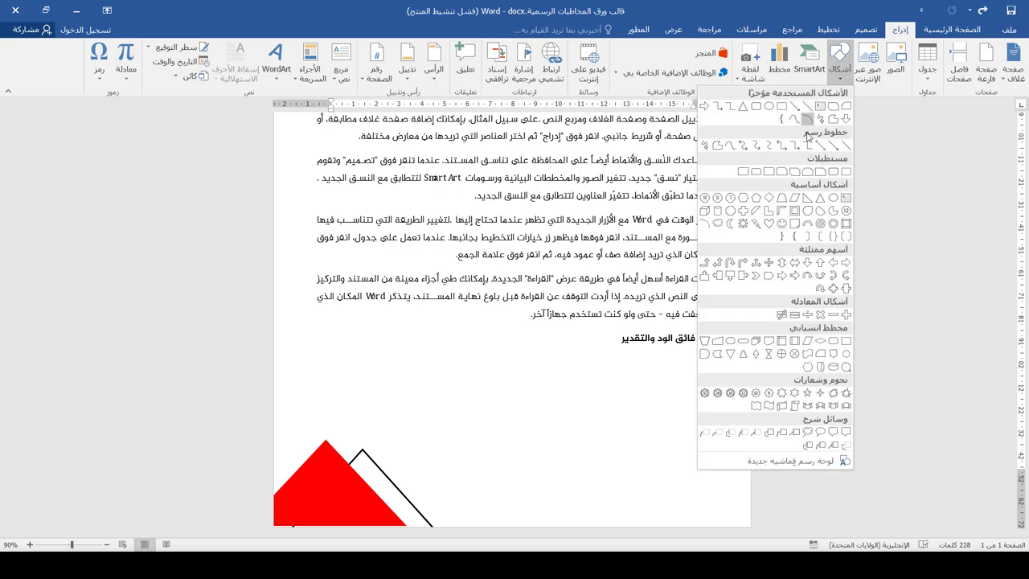
pyautogui.click(810, 203)
pyautogui.moveTo(603, 411); pyautogui.dragTo(537, 477)
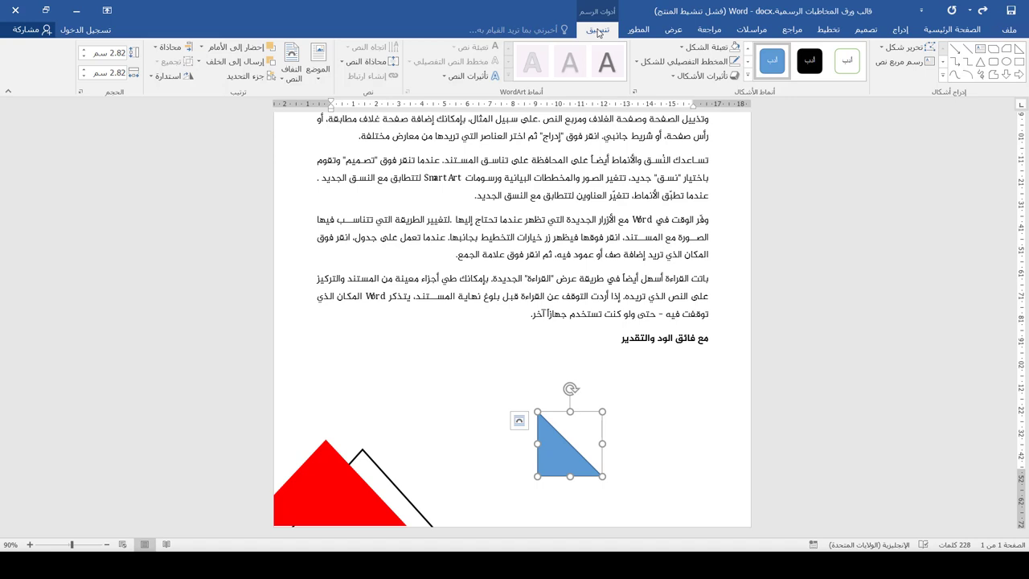
pyautogui.click(163, 78)
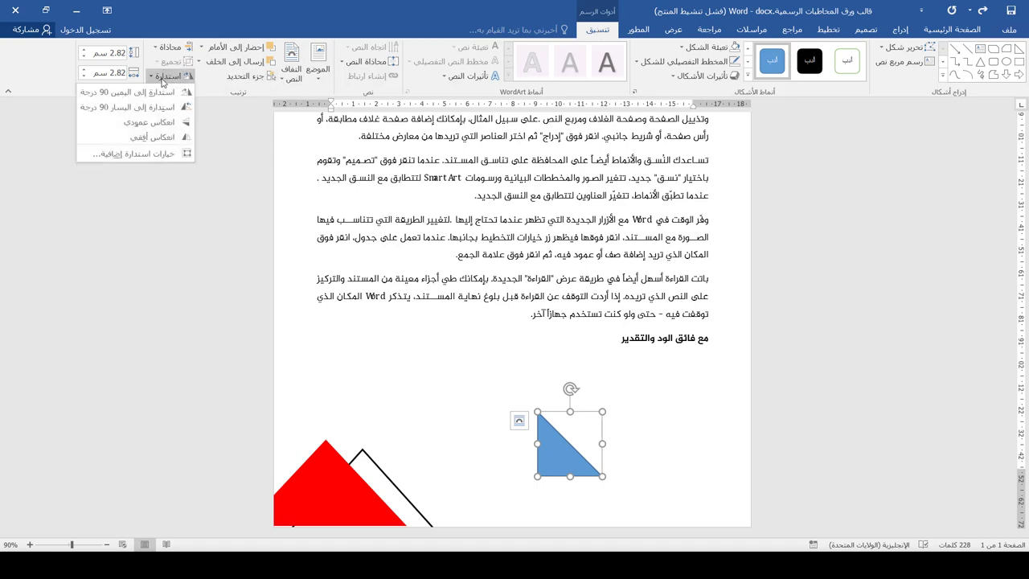